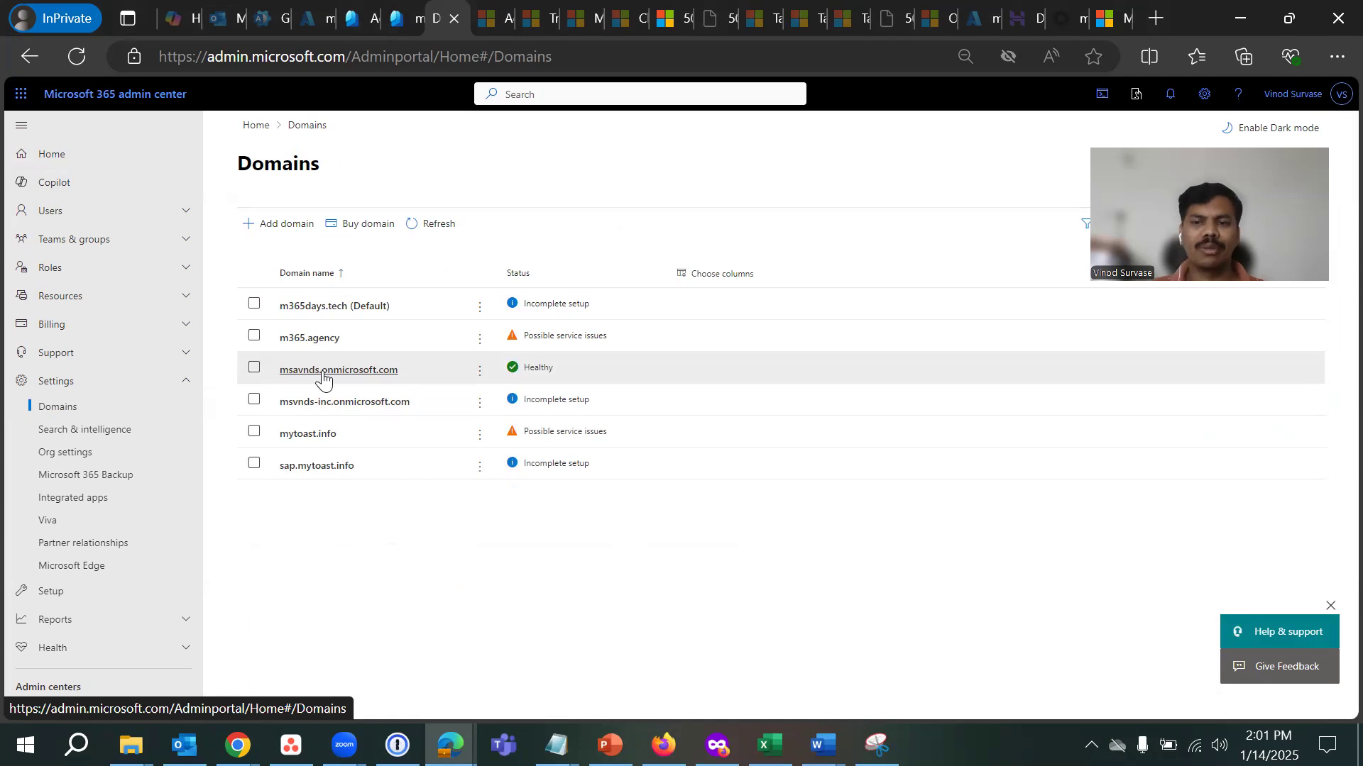
- Open the msavnds.onmicrosoft.com domain details and highlight its fallback domain explanation
{"action": "left_click", "coordinate": [323, 377]}
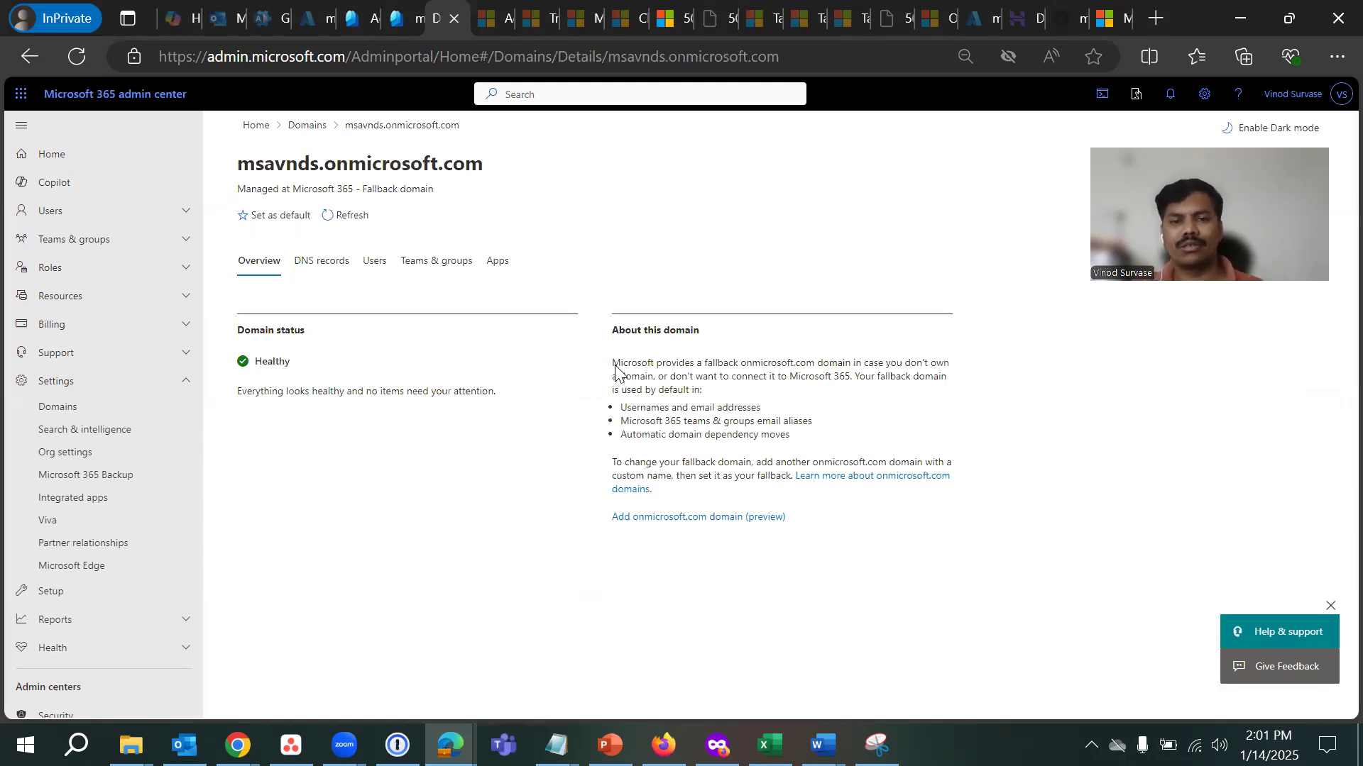
{"action": "left_click_drag", "start_coordinate": [616, 364], "coordinate": [753, 377]}
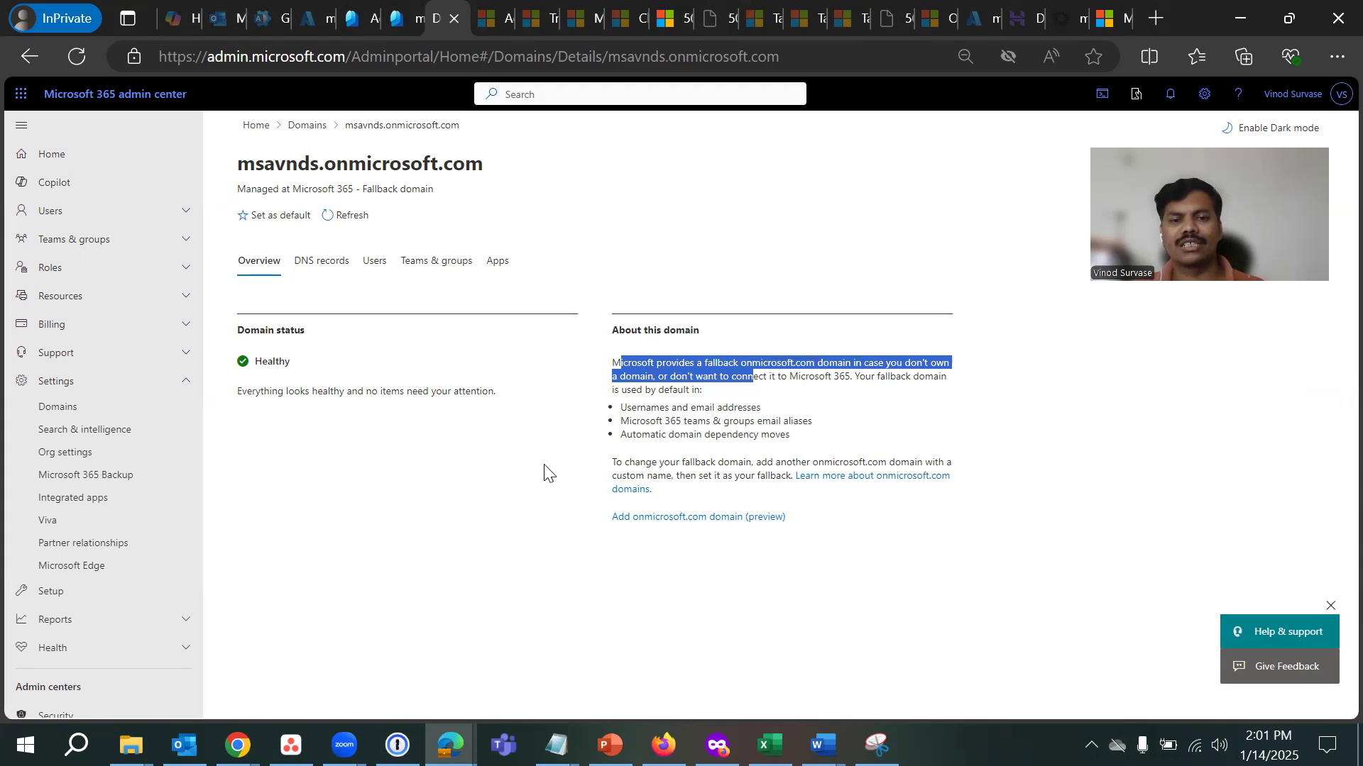
{"action": "left_click", "coordinate": [525, 495]}
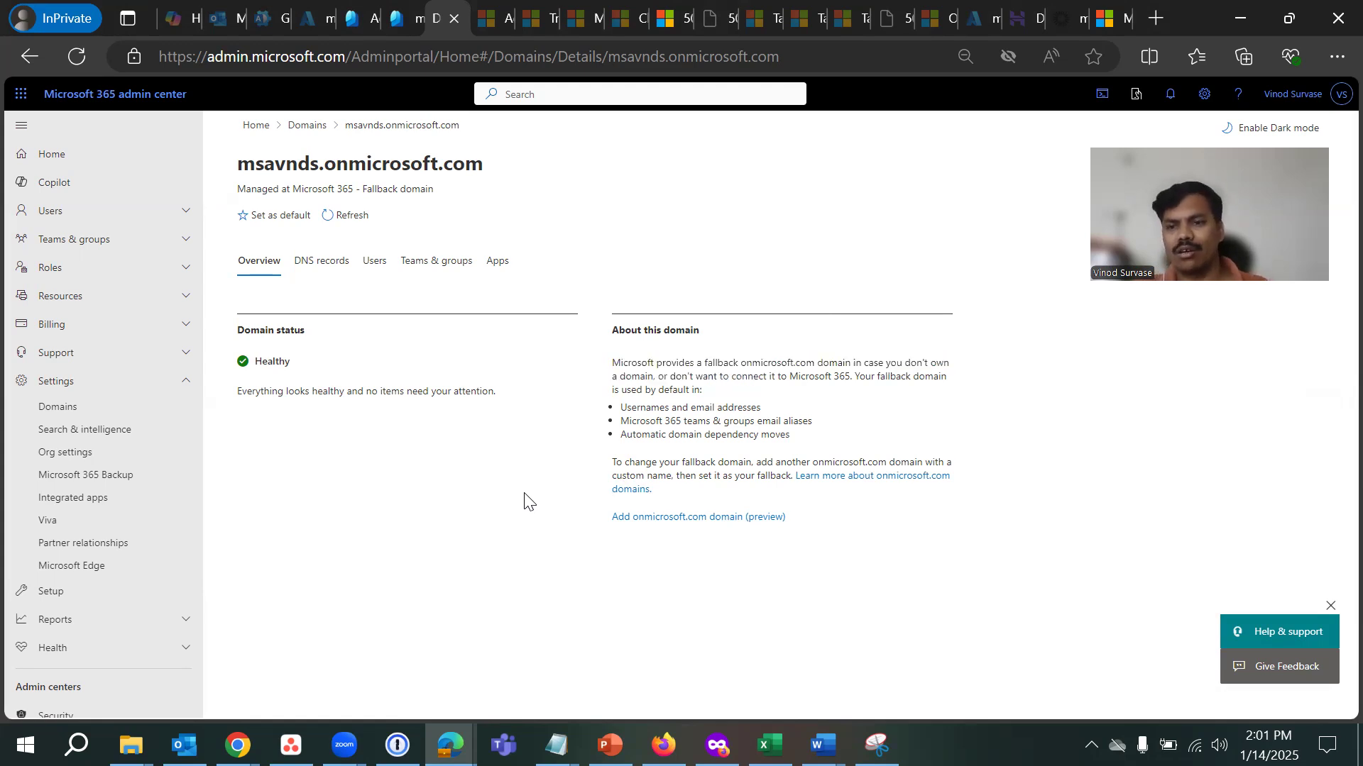
{"action": "left_click", "coordinate": [988, 230]}
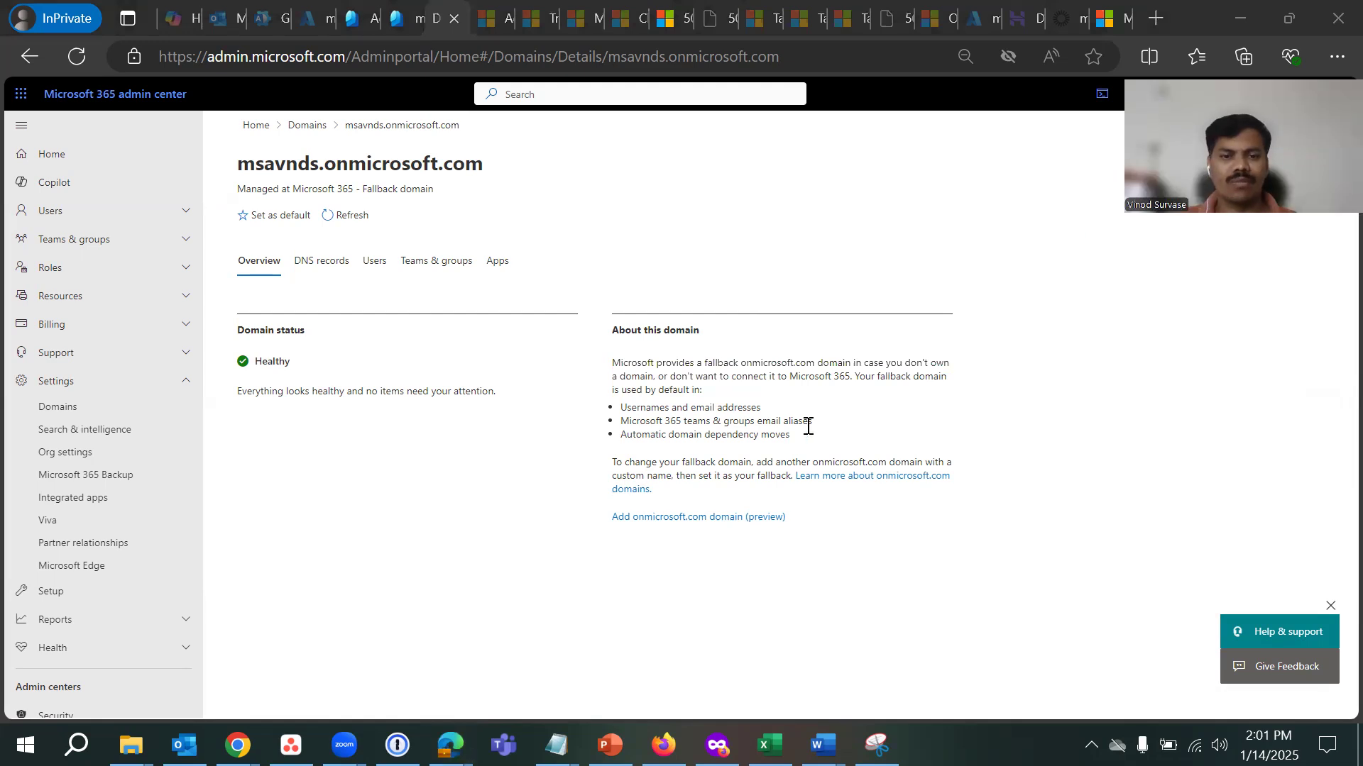
- Highlight the three fallback uses: usernames and email, teams & groups aliases, automatic domain dependency moves
{"action": "left_click_drag", "start_coordinate": [624, 410], "coordinate": [812, 419]}
{"action": "left_click", "coordinate": [929, 437]}
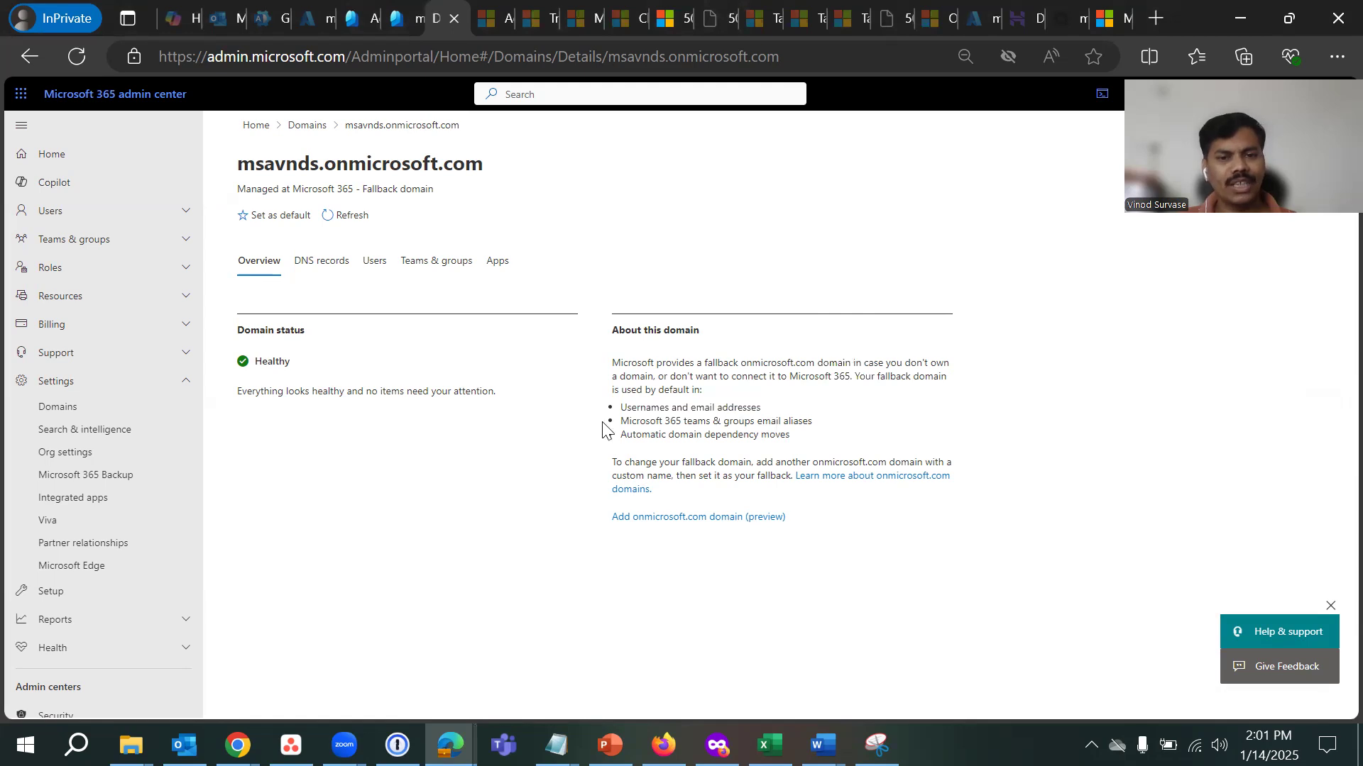
{"action": "left_click_drag", "start_coordinate": [609, 425], "coordinate": [823, 426]}
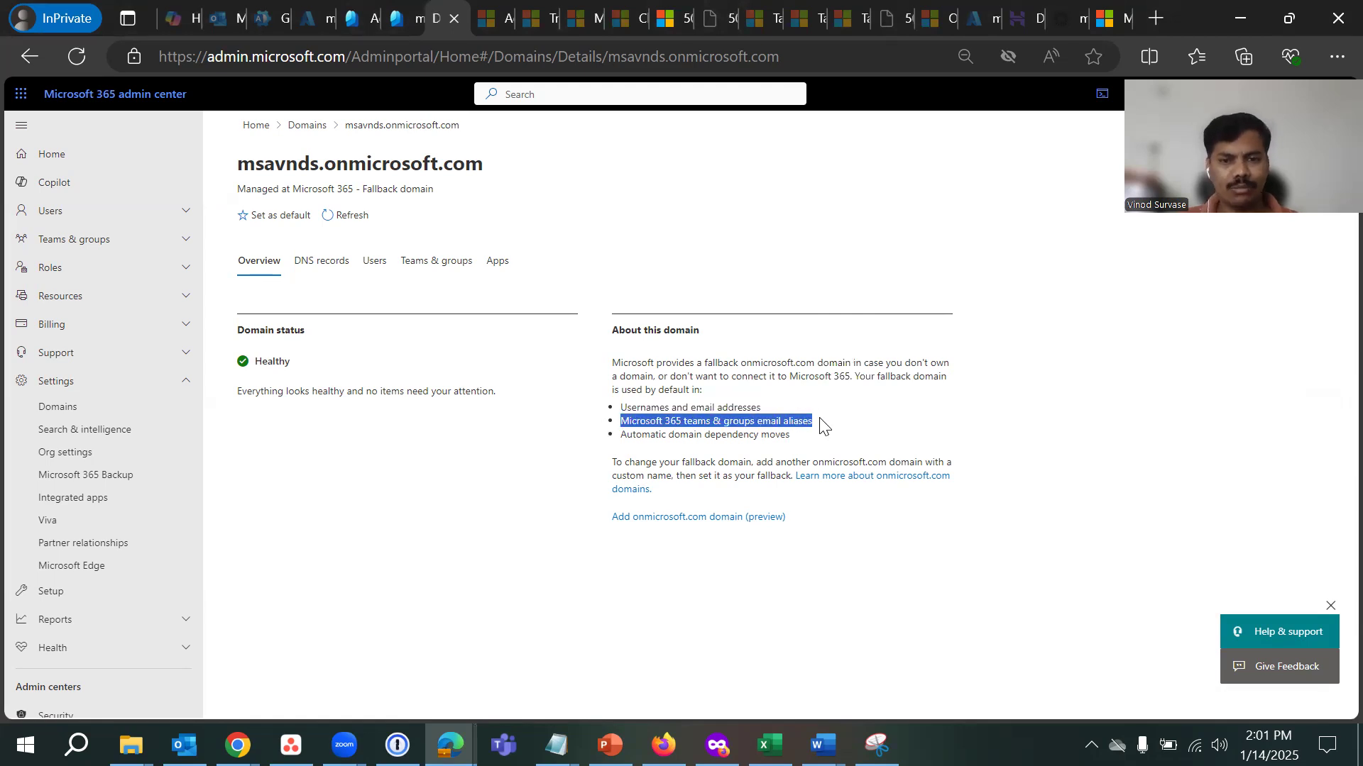
{"action": "left_click", "coordinate": [1122, 439]}
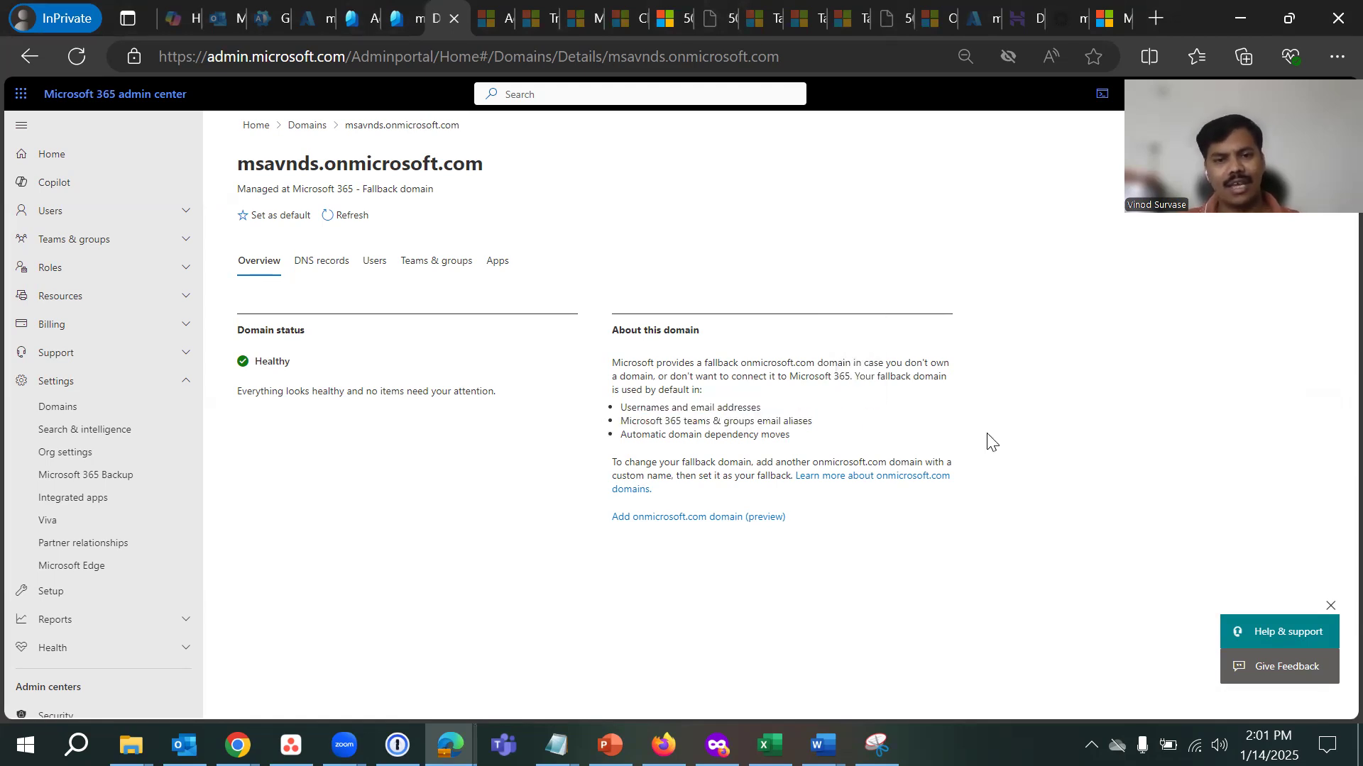
{"action": "left_click_drag", "start_coordinate": [621, 435], "coordinate": [827, 439]}
{"action": "left_click", "coordinate": [1116, 481]}
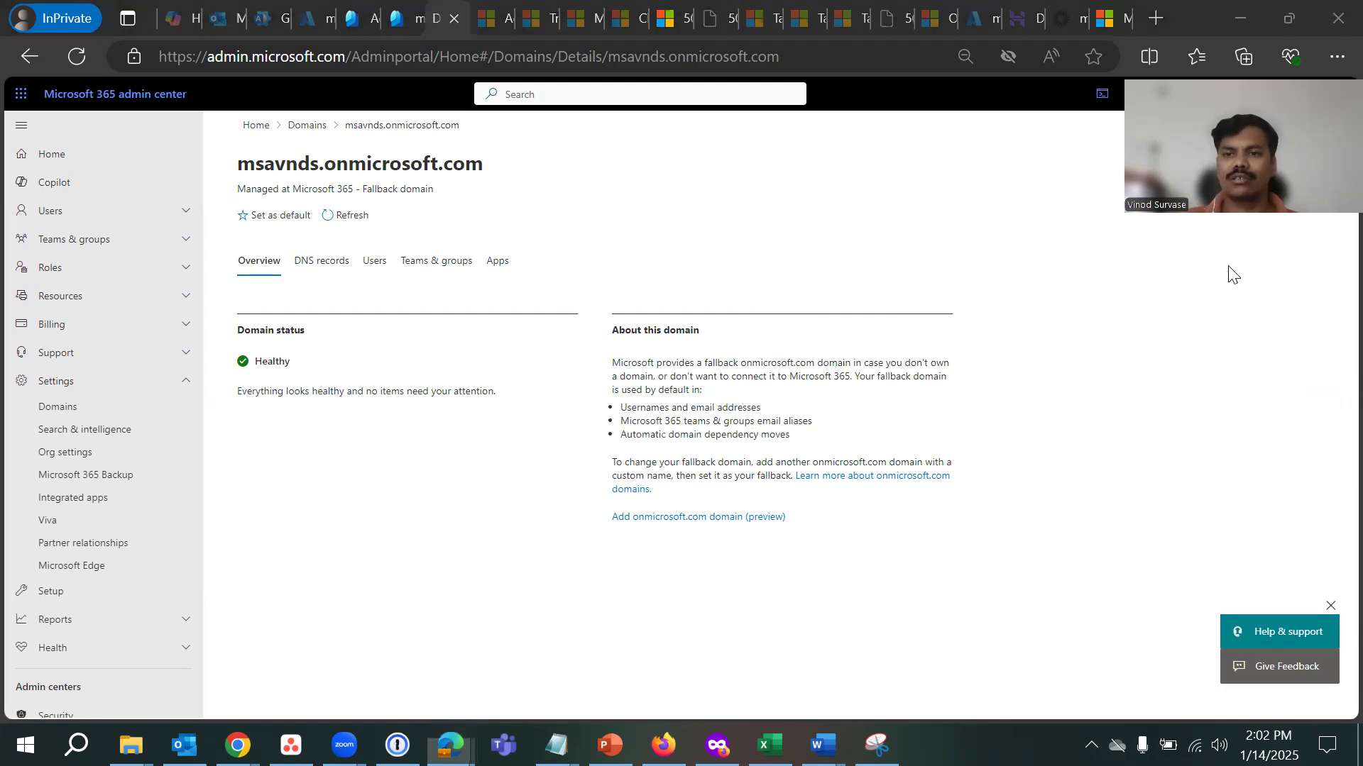
- Add a new onmicrosoft.com domain named msavndsinc, removing the stray hyphen first
{"action": "left_click", "coordinate": [750, 516]}
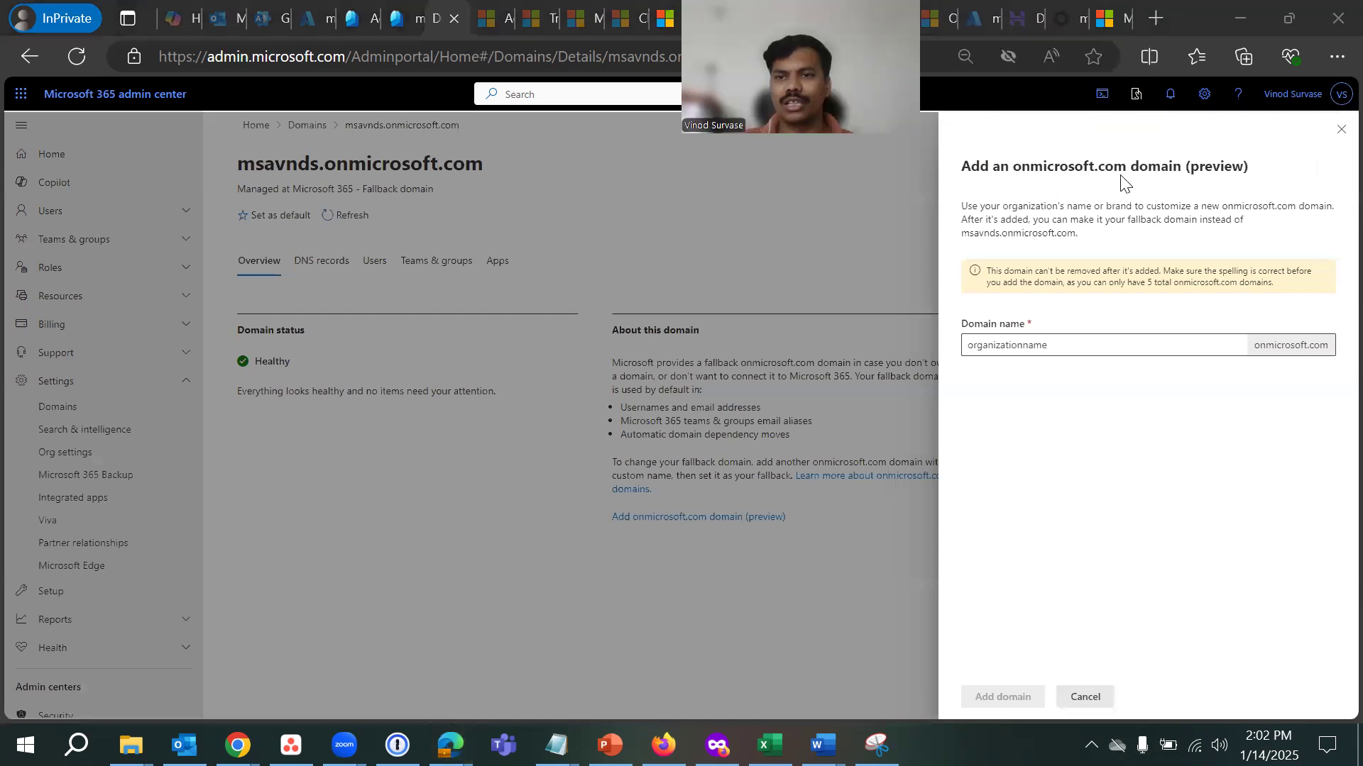
{"action": "left_click", "coordinate": [1027, 345]}
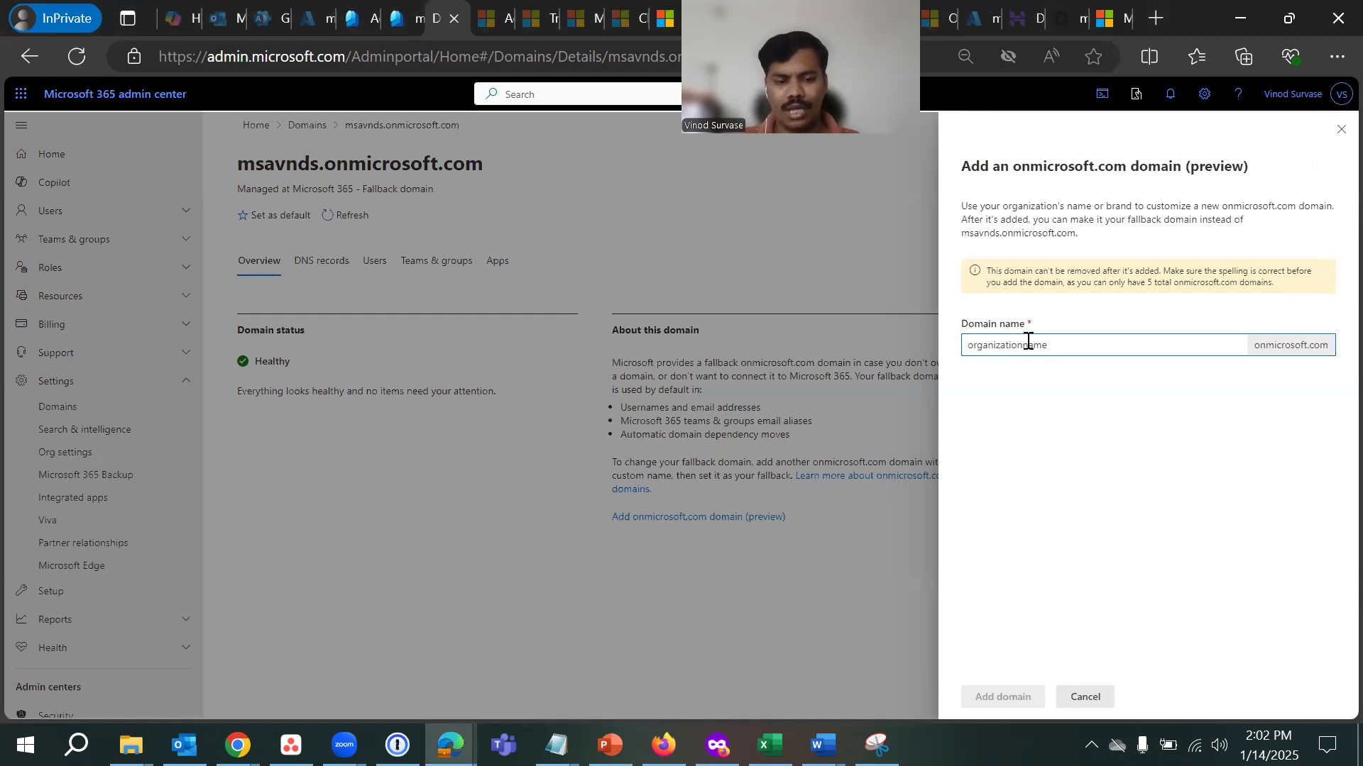
{"action": "type", "text": "msavnds"}
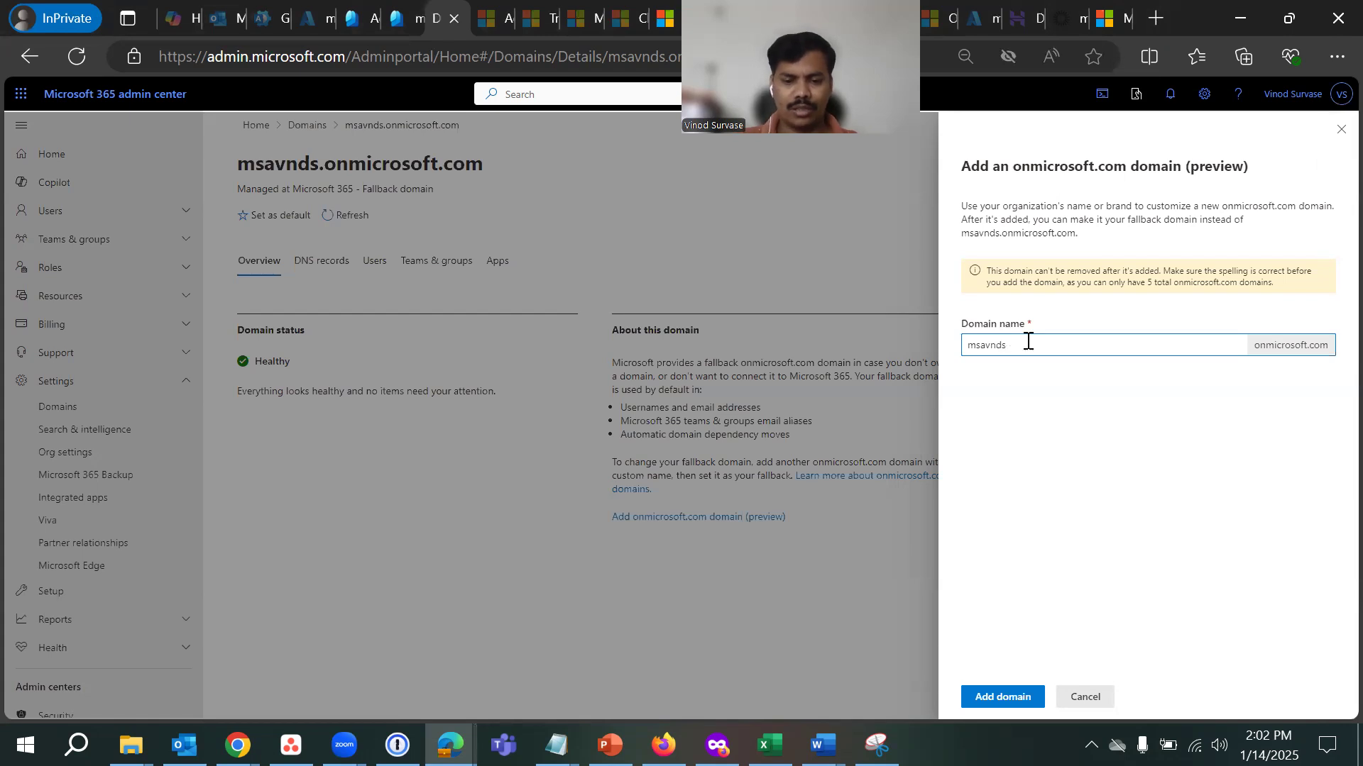
{"action": "type", "text": "-in"}
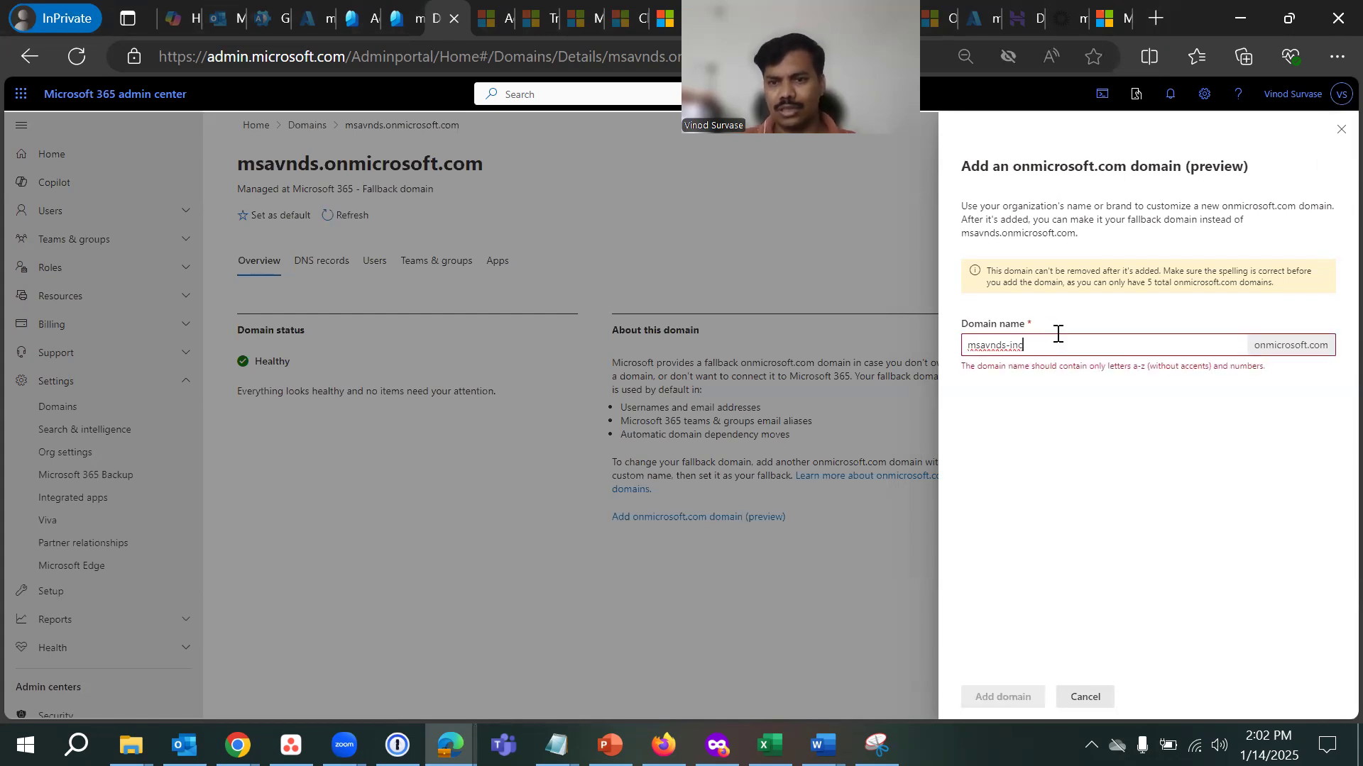
{"action": "left_click", "coordinate": [1011, 345]}
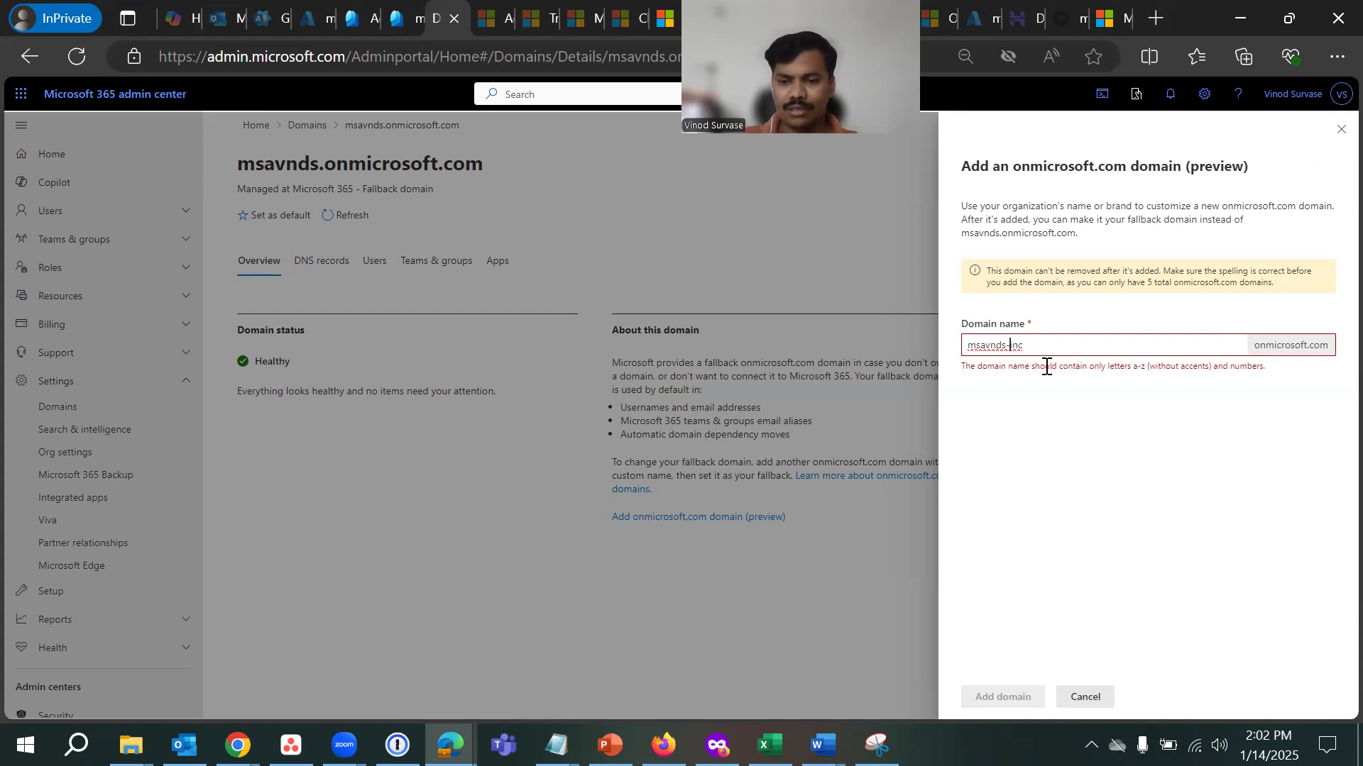
{"action": "key", "text": "BackSpace"}
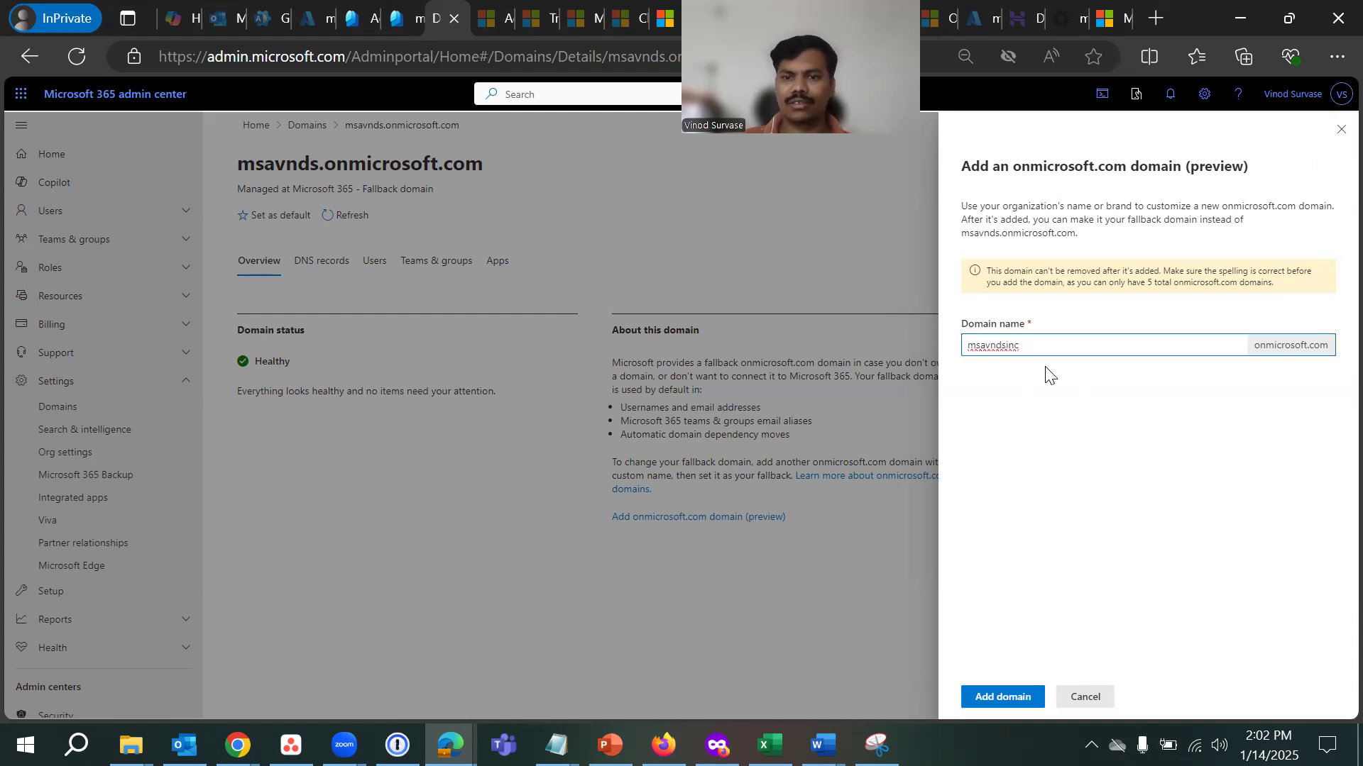
{"action": "key", "text": "ctrl+a"}
{"action": "left_click", "coordinate": [1084, 448]}
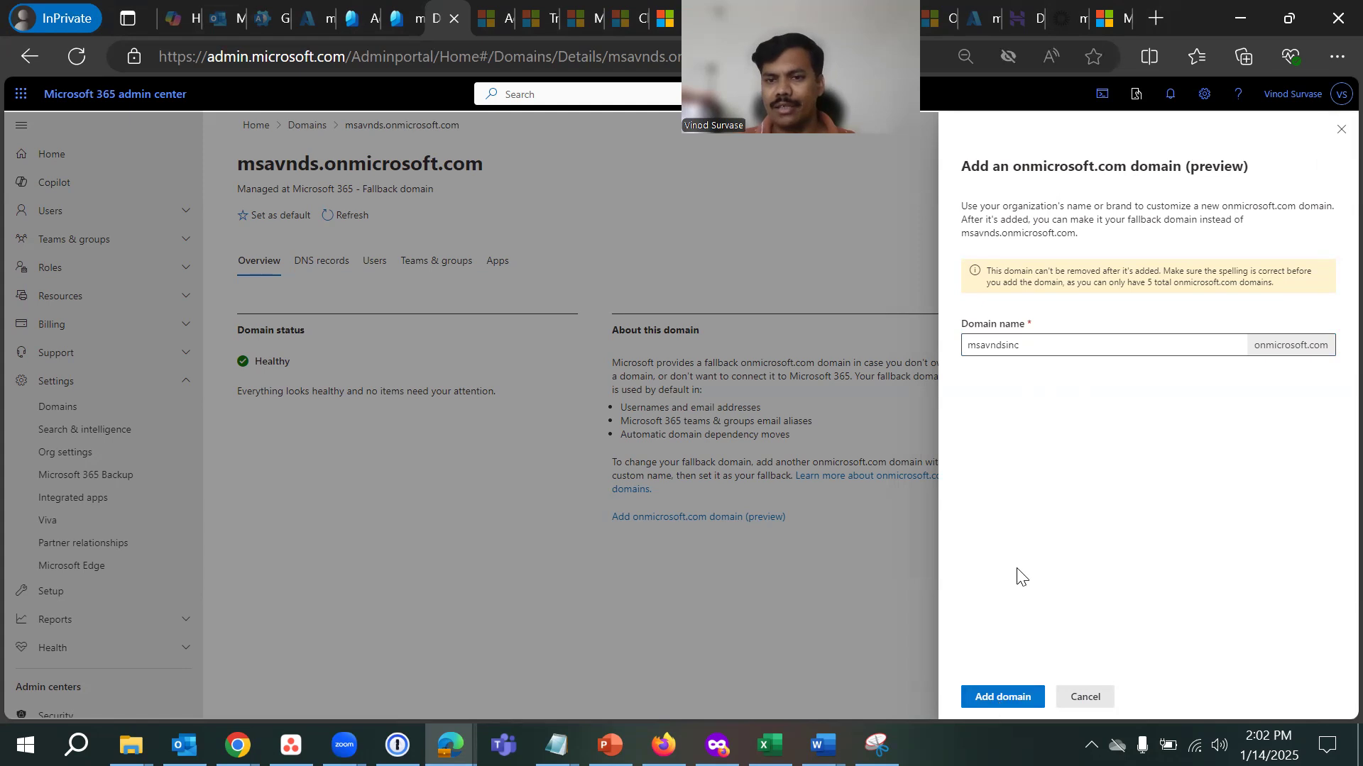
{"action": "left_click", "coordinate": [1003, 704]}
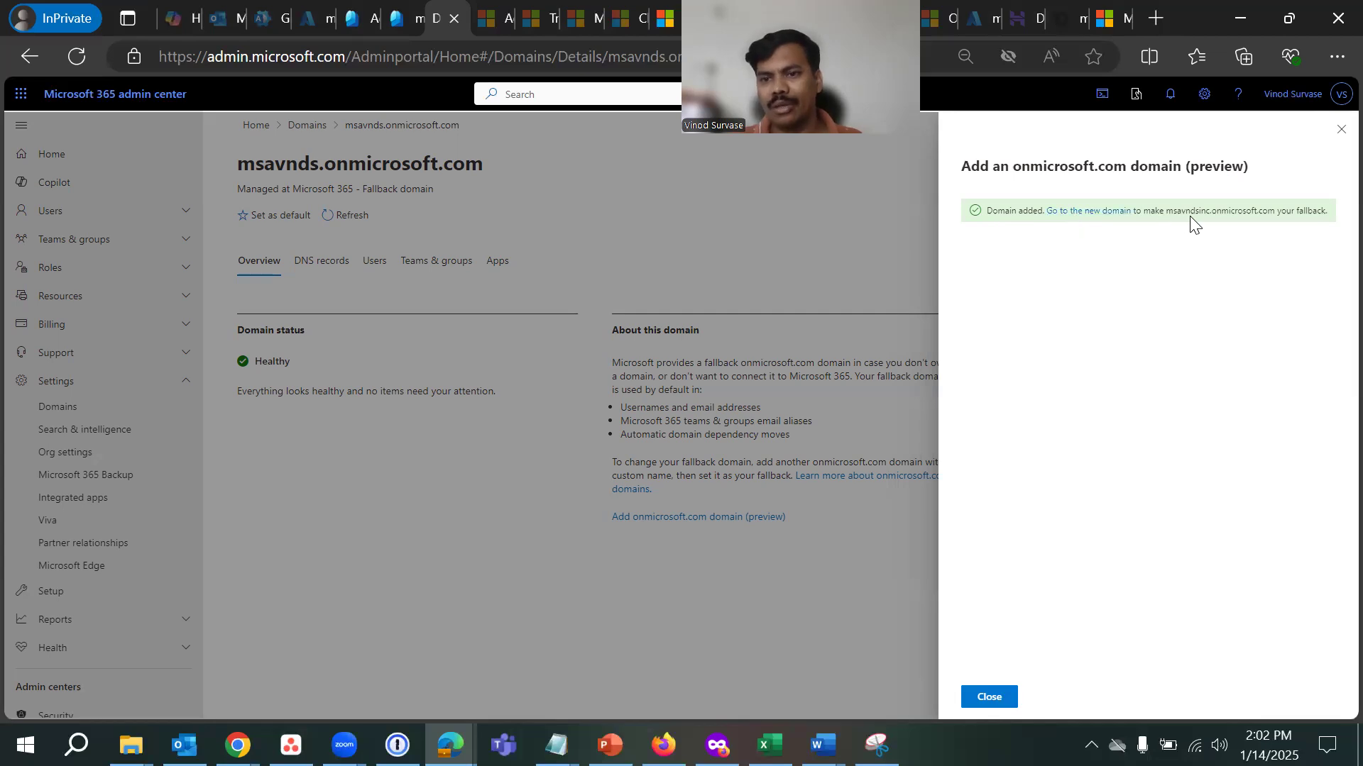
- Review the Domain added confirmation for msavndsinc.onmicrosoft.com
{"action": "left_click_drag", "start_coordinate": [1175, 210], "coordinate": [1256, 212]}
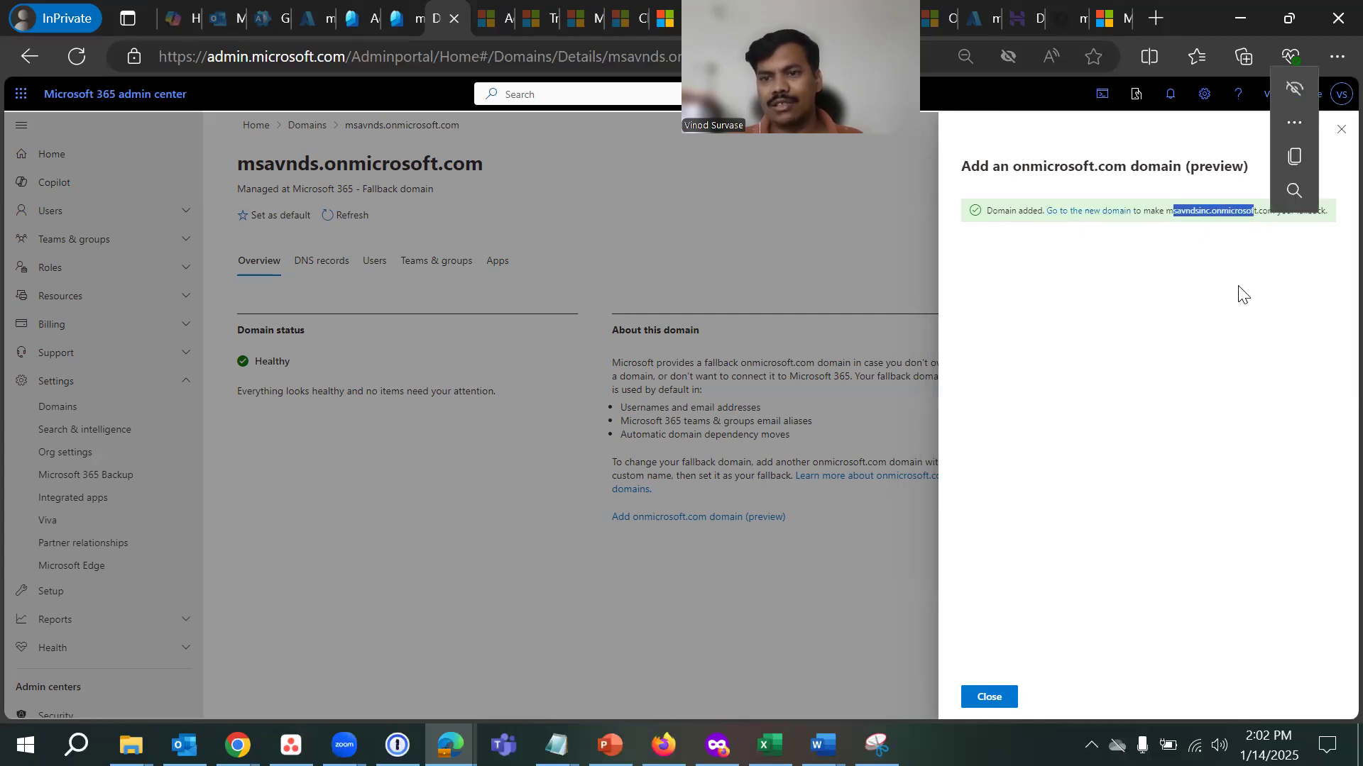
{"action": "left_click", "coordinate": [1200, 415]}
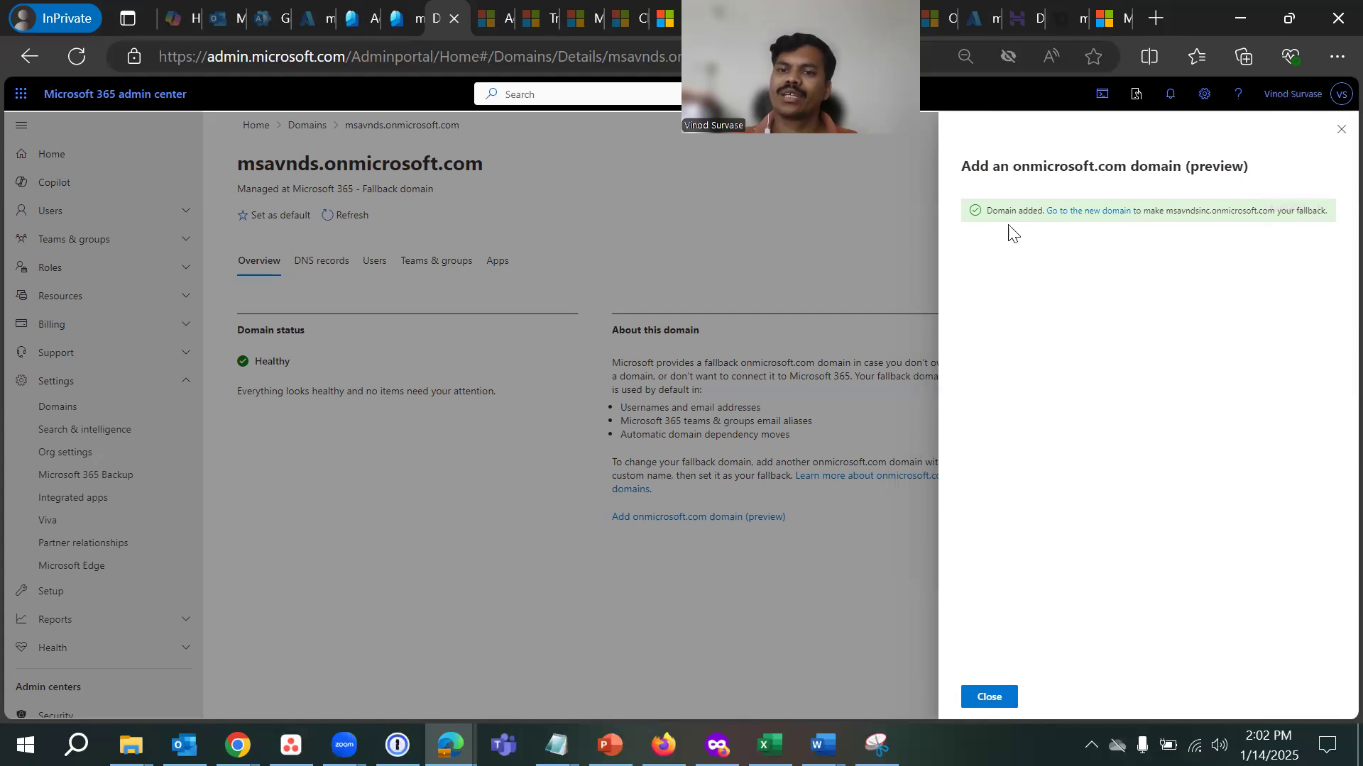
{"action": "left_click_drag", "start_coordinate": [985, 211], "coordinate": [1327, 211]}
{"action": "left_click", "coordinate": [1237, 399]}
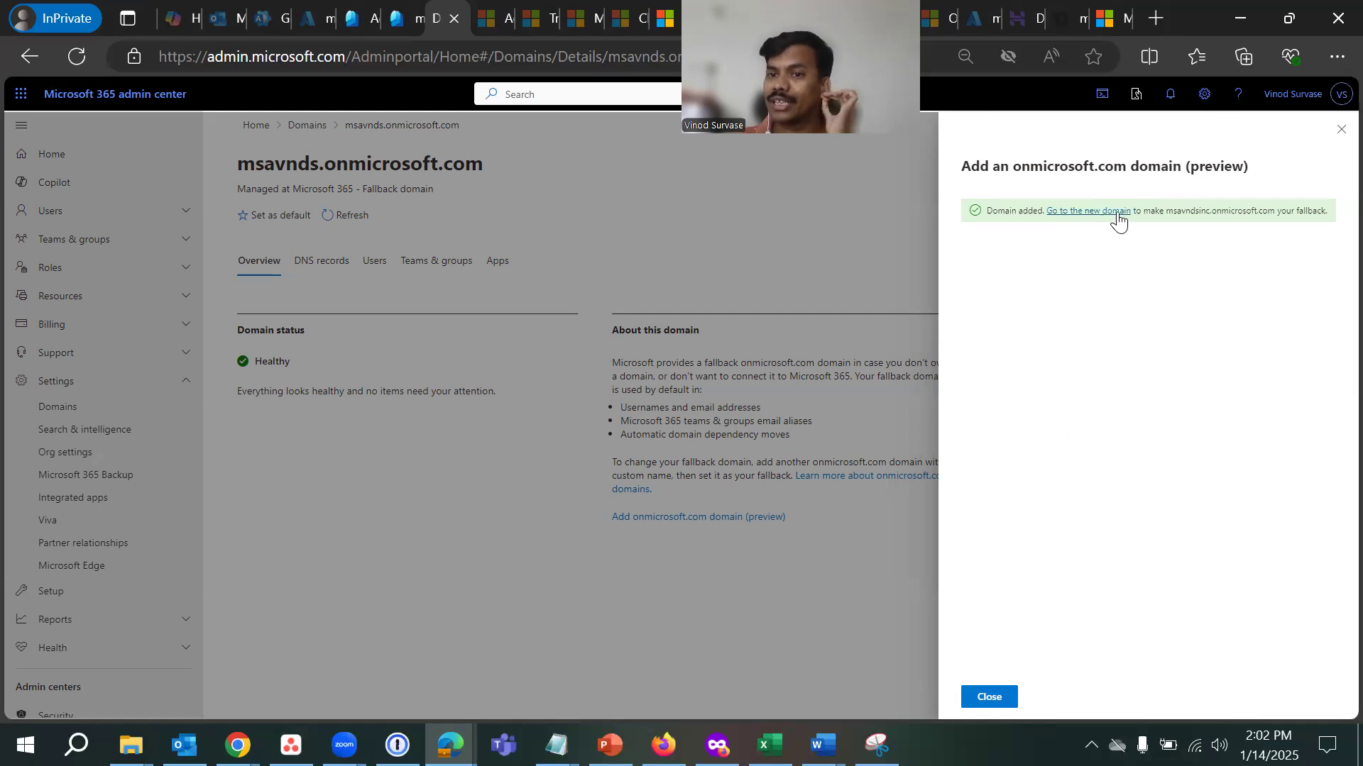
{"action": "left_click_drag", "start_coordinate": [1169, 211], "coordinate": [1270, 208]}
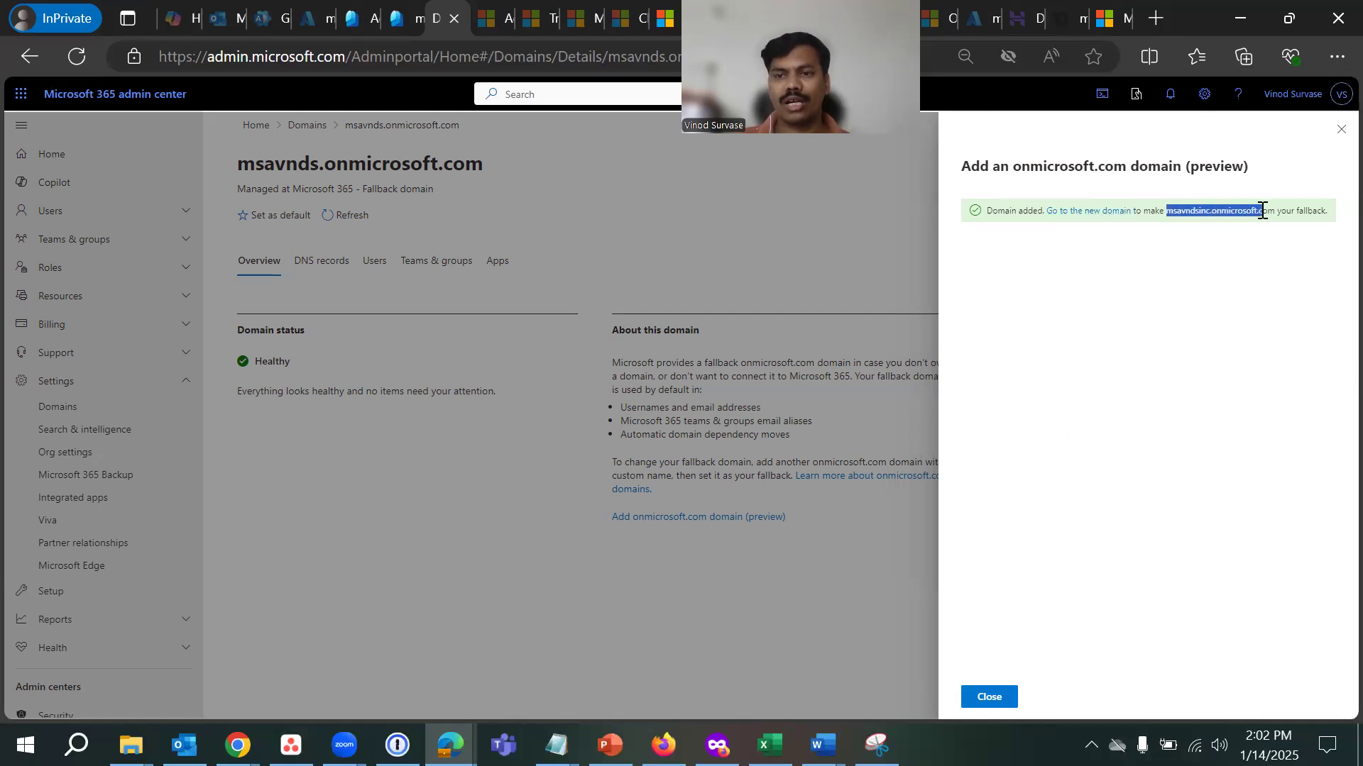
{"action": "left_click", "coordinate": [1192, 342]}
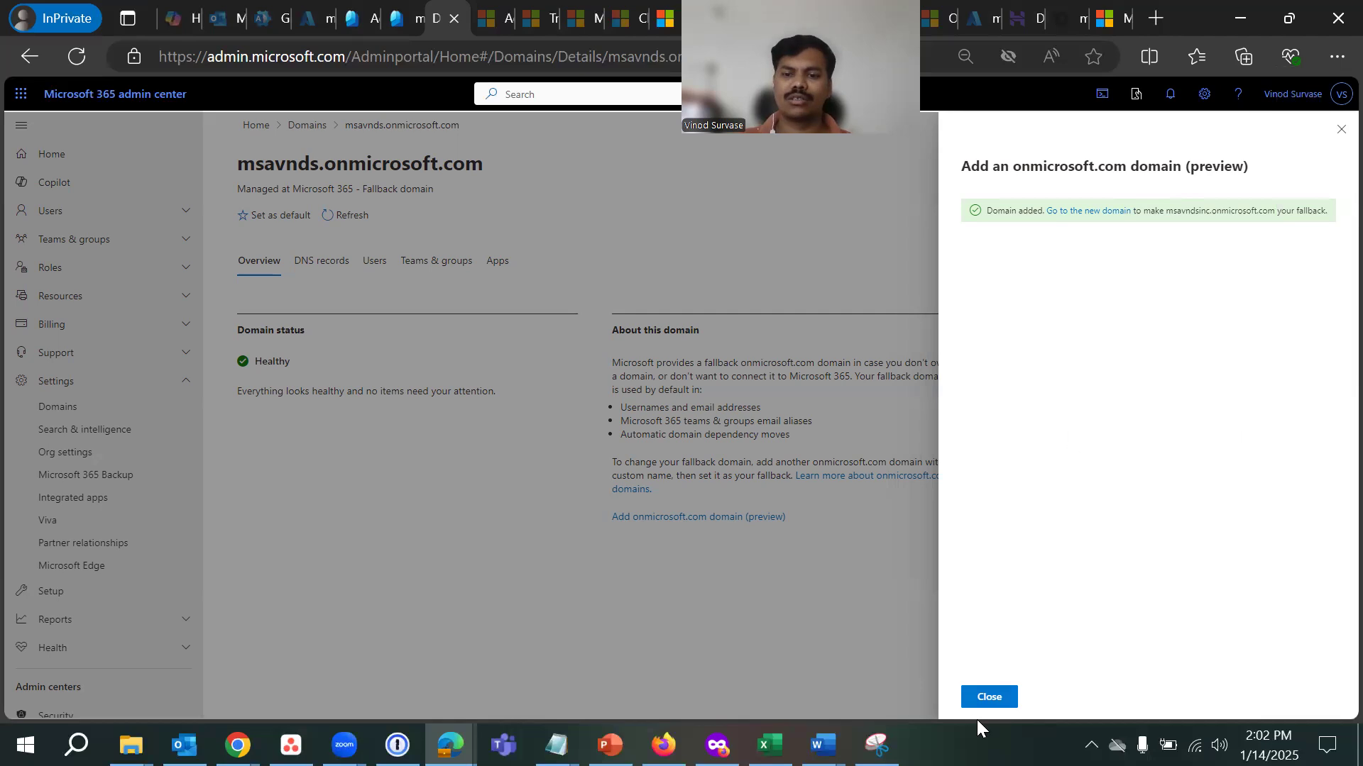
- Open the new domain's page, then return to Domains and refresh the list
{"action": "left_click", "coordinate": [1073, 212]}
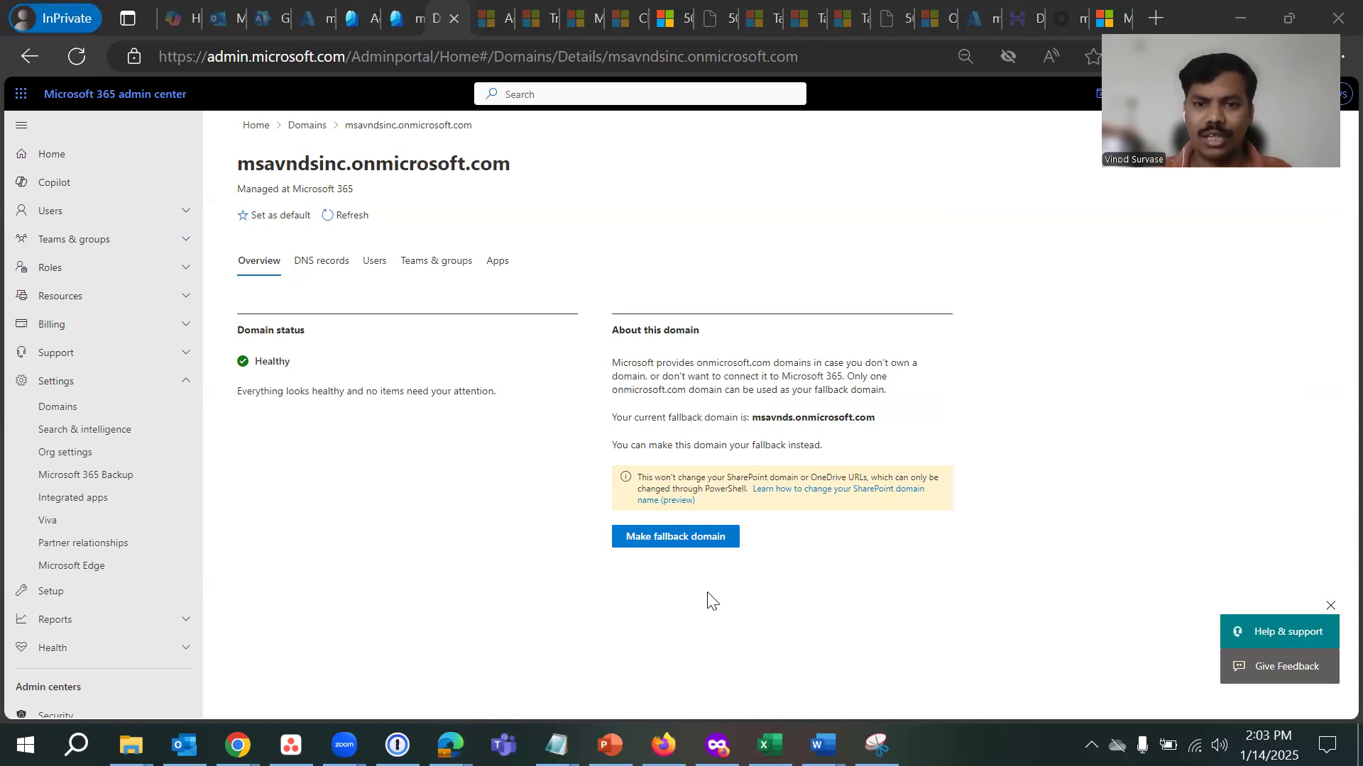
{"action": "left_click", "coordinate": [1077, 147]}
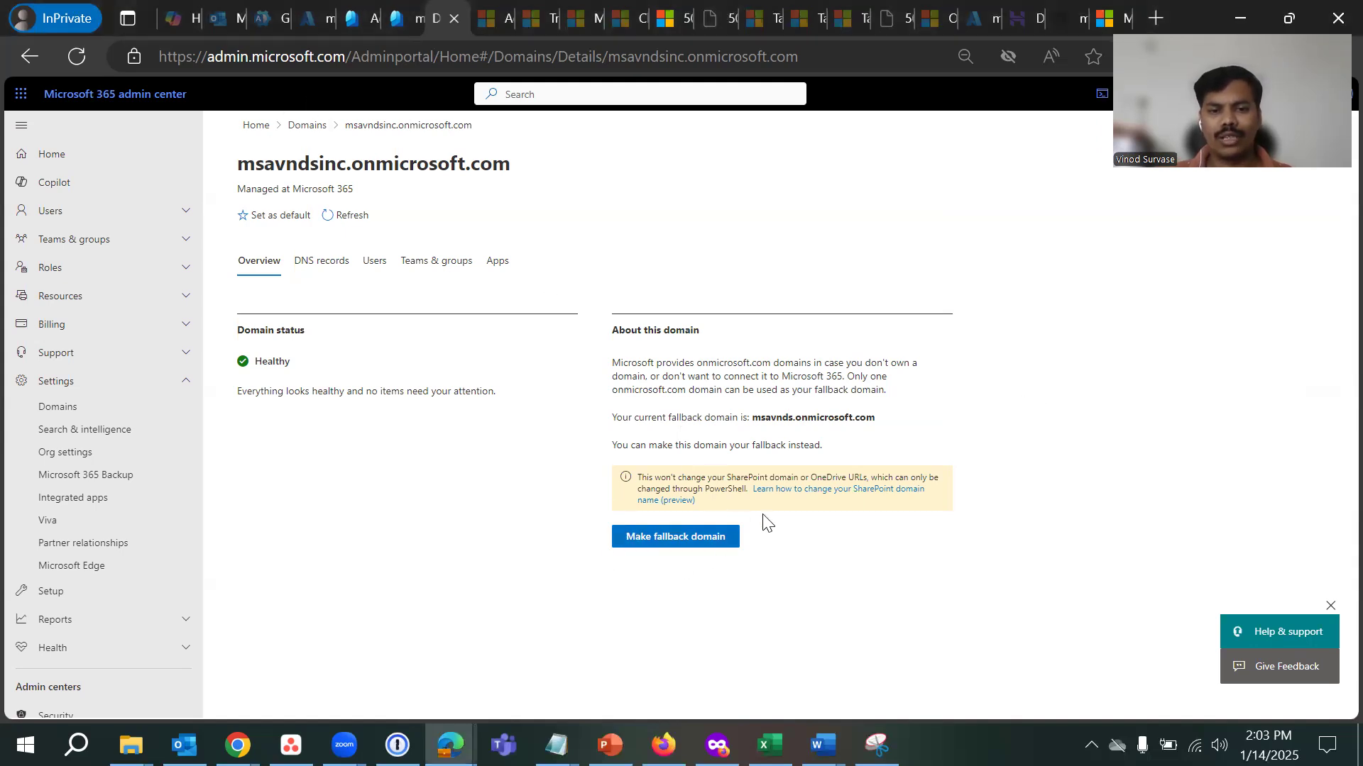
{"action": "left_click", "coordinate": [306, 125]}
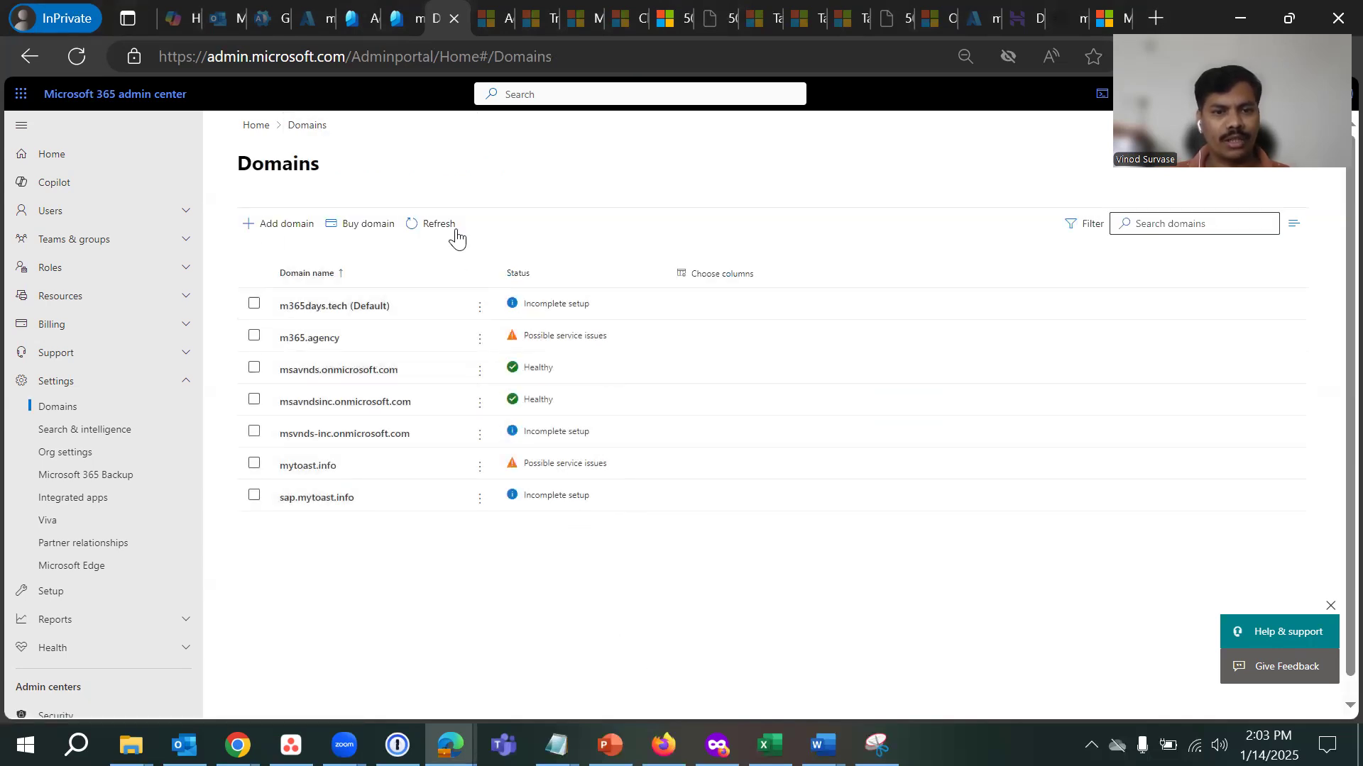
{"action": "left_click", "coordinate": [434, 224]}
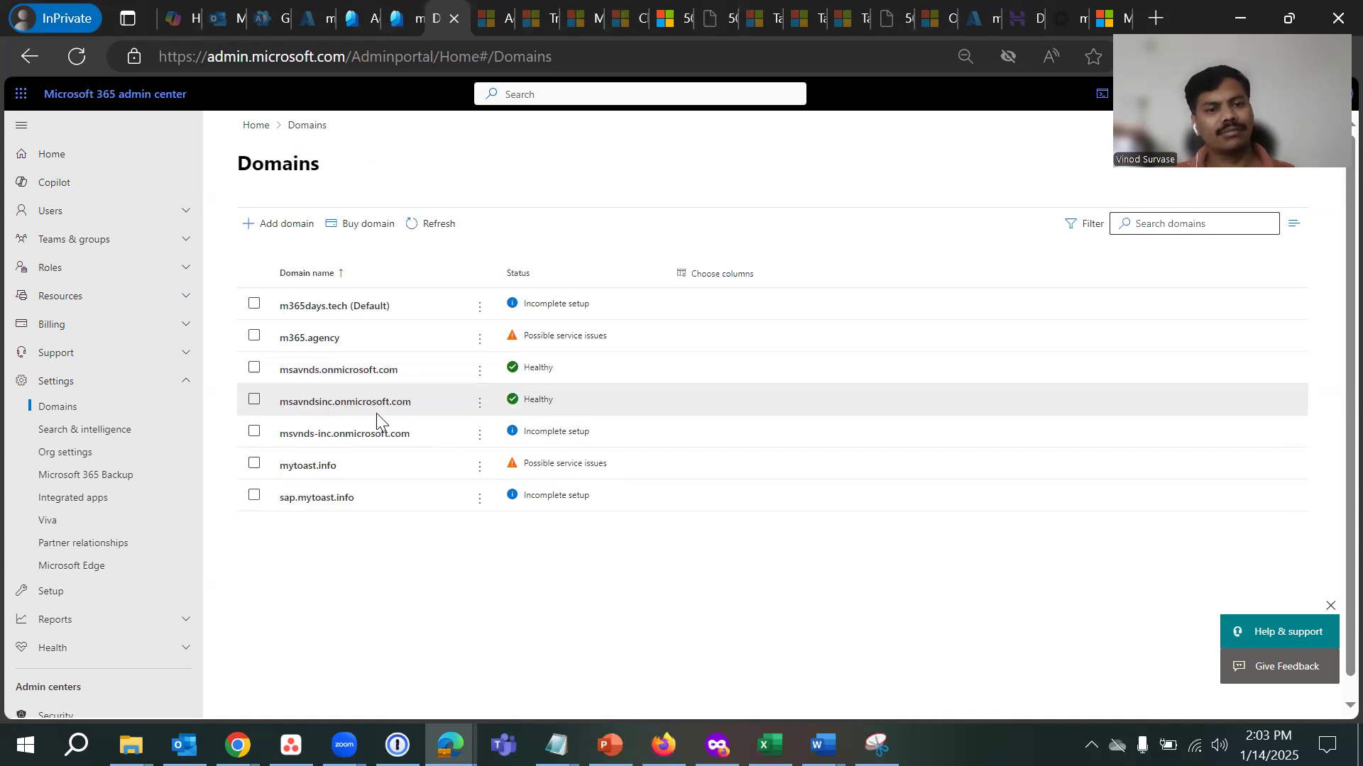
- Open msavndsinc.onmicrosoft.com details and note msavnds.onmicrosoft.com as current fallback
{"action": "left_click", "coordinate": [332, 403]}
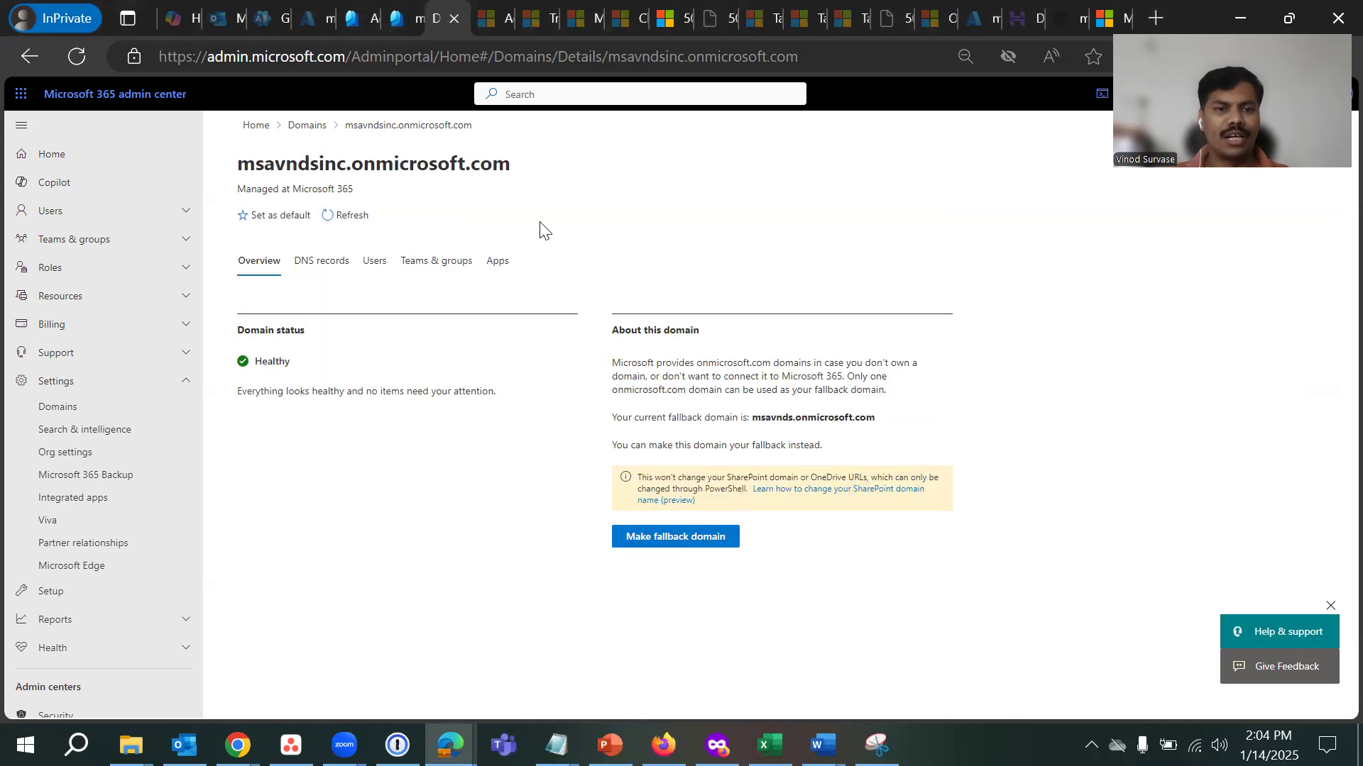
{"action": "left_click_drag", "start_coordinate": [751, 418], "coordinate": [914, 423]}
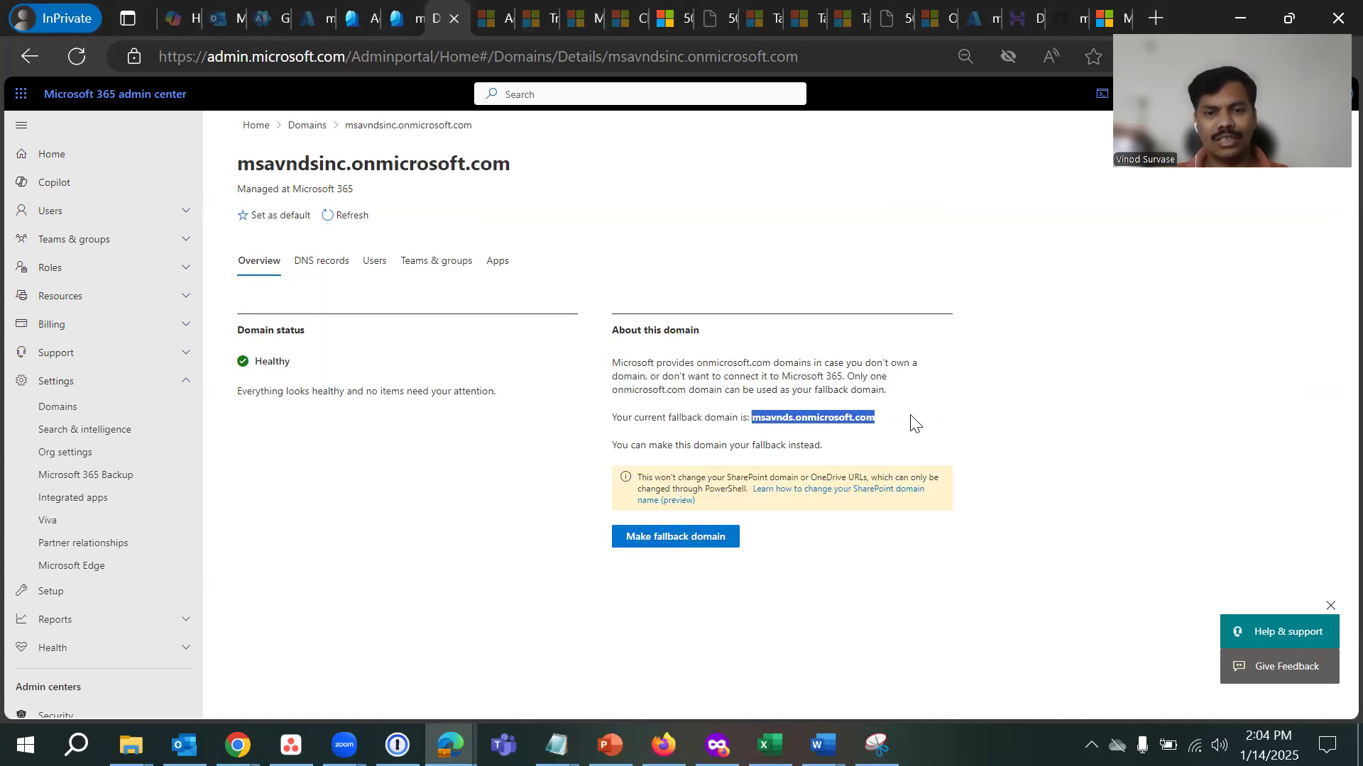
{"action": "left_click", "coordinate": [1150, 462]}
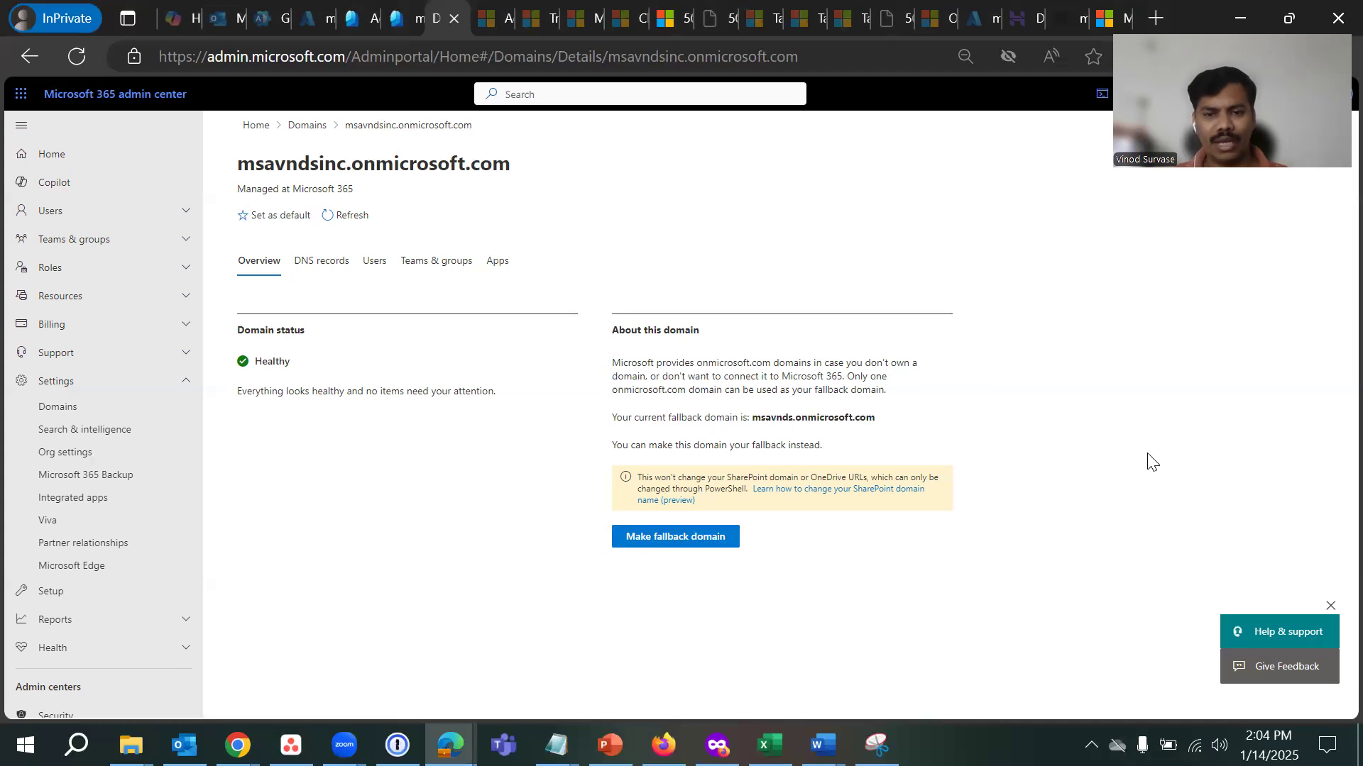
- Make msavndsinc.onmicrosoft.com the fallback domain and return to the Domains list
{"action": "left_click", "coordinate": [690, 544]}
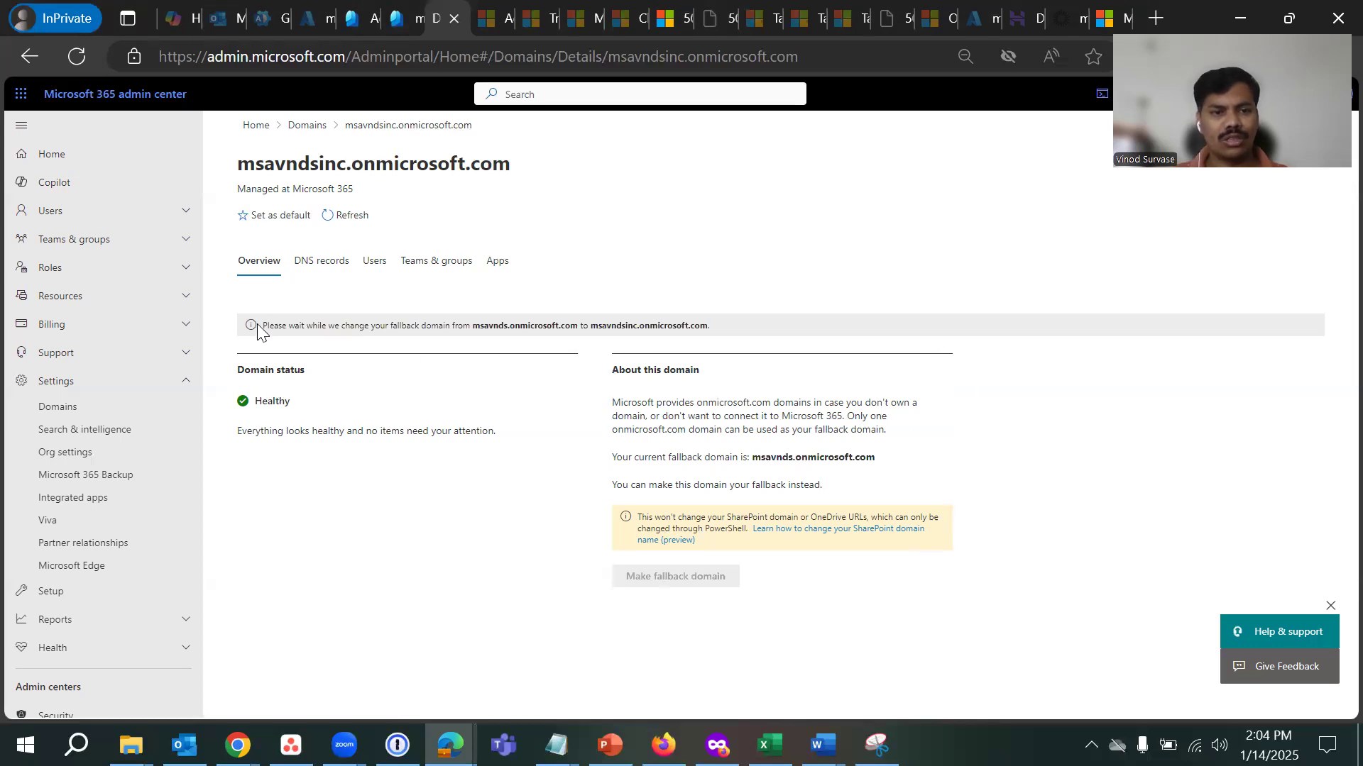
{"action": "left_click_drag", "start_coordinate": [266, 325], "coordinate": [655, 328]}
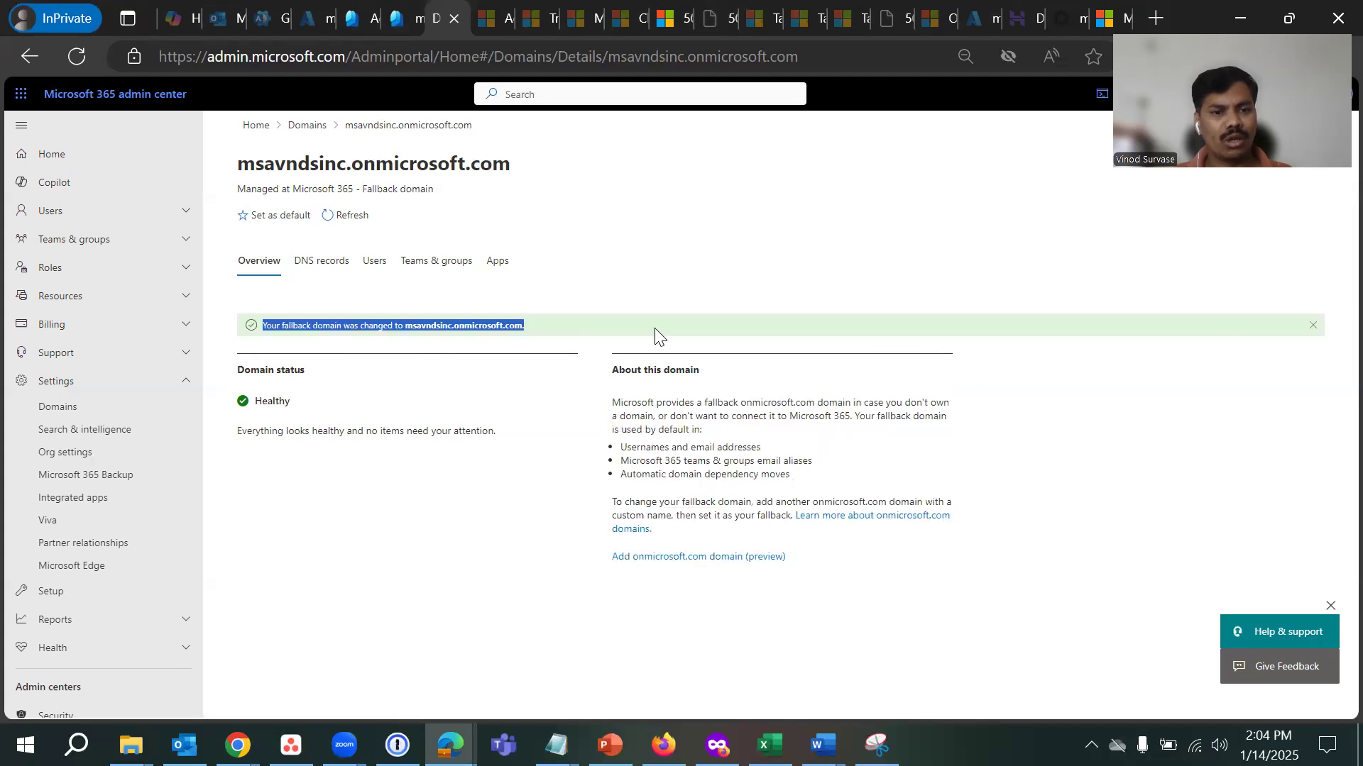
{"action": "left_click", "coordinate": [429, 559]}
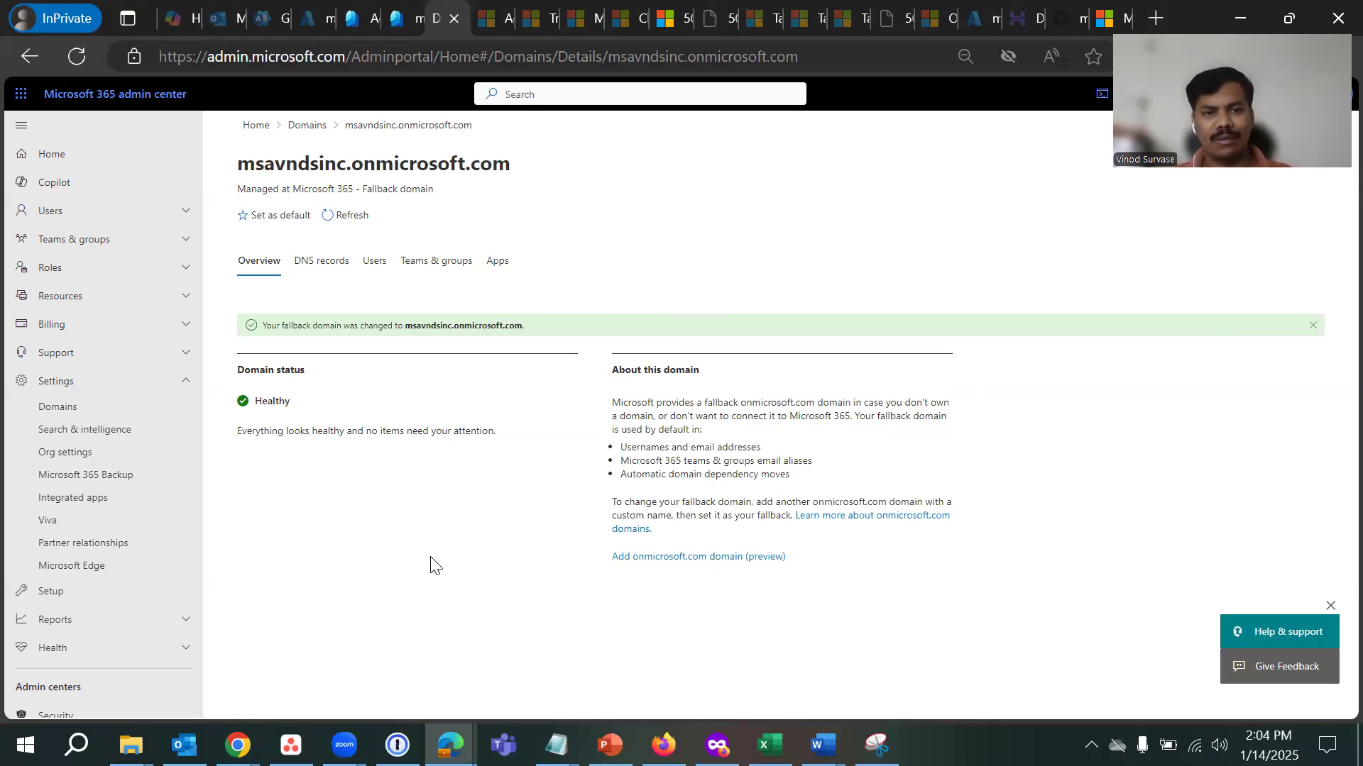
{"action": "left_click", "coordinate": [306, 126]}
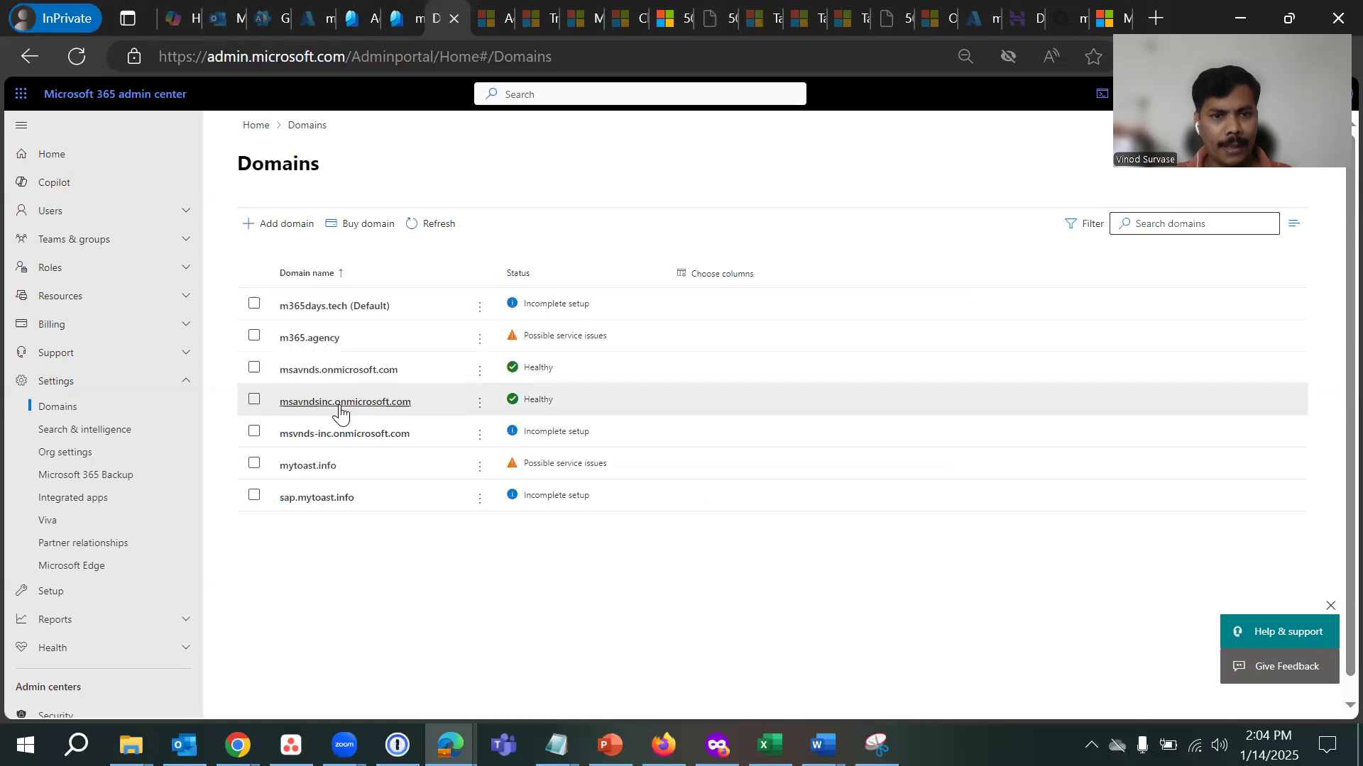
- Open msavnds.onmicrosoft.com details and check its status text, no longer the fallback
{"action": "left_click", "coordinate": [320, 377]}
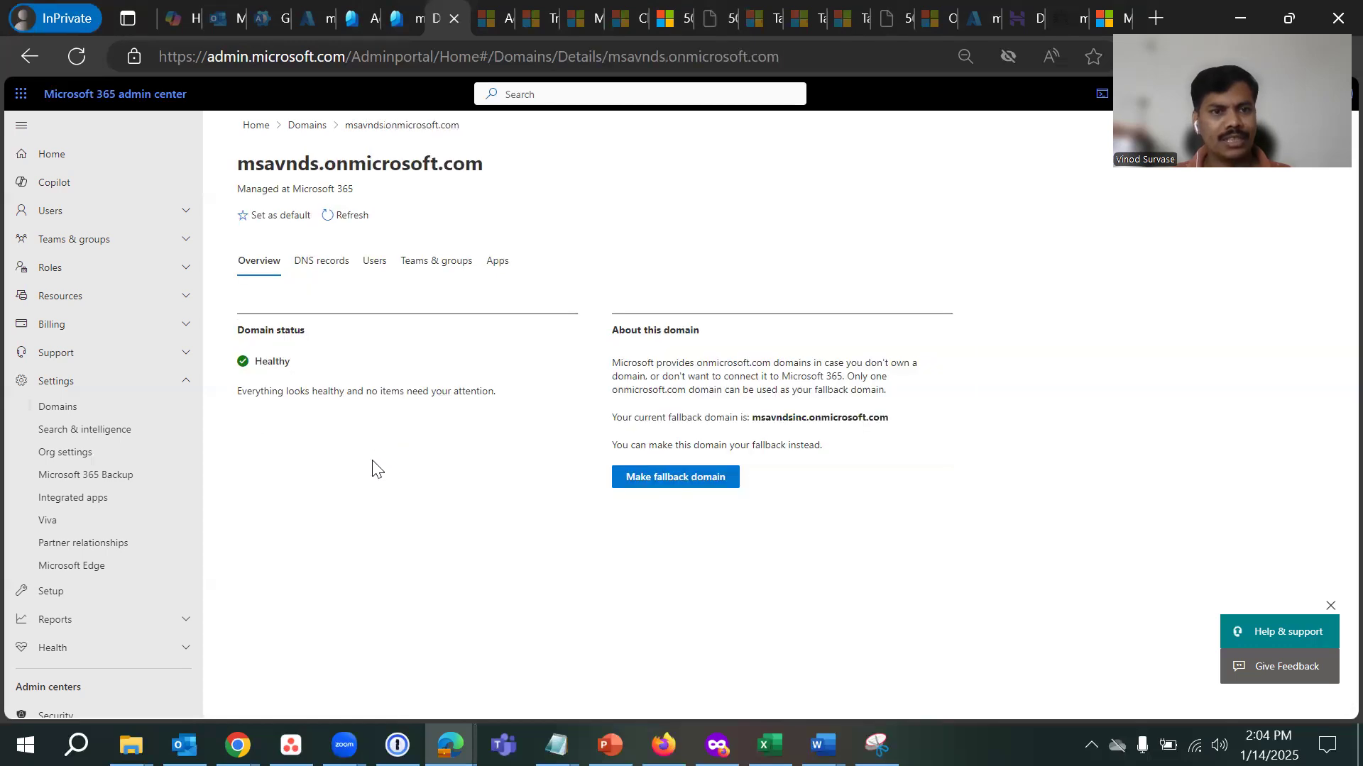
{"action": "left_click_drag", "start_coordinate": [257, 189], "coordinate": [391, 199]}
{"action": "left_click", "coordinate": [397, 543]}
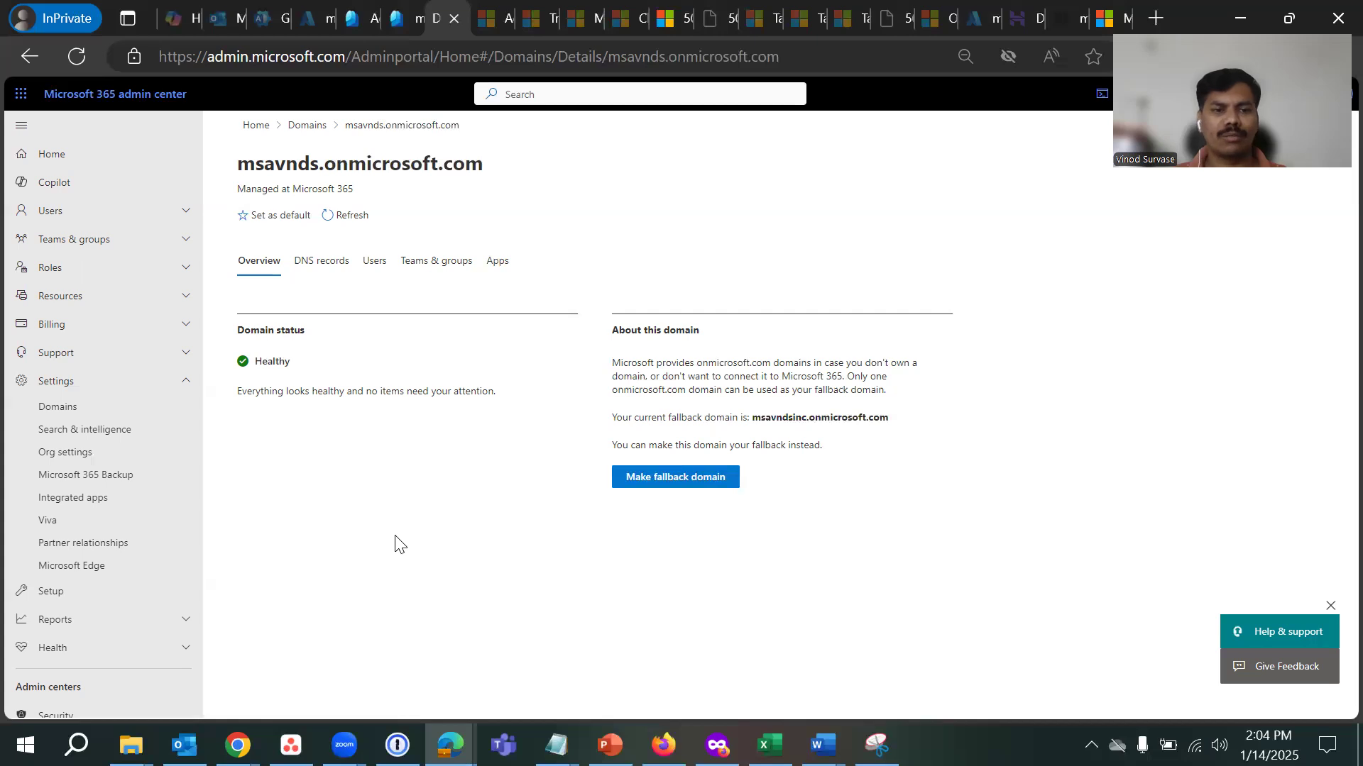
{"action": "left_click_drag", "start_coordinate": [269, 189], "coordinate": [387, 193]}
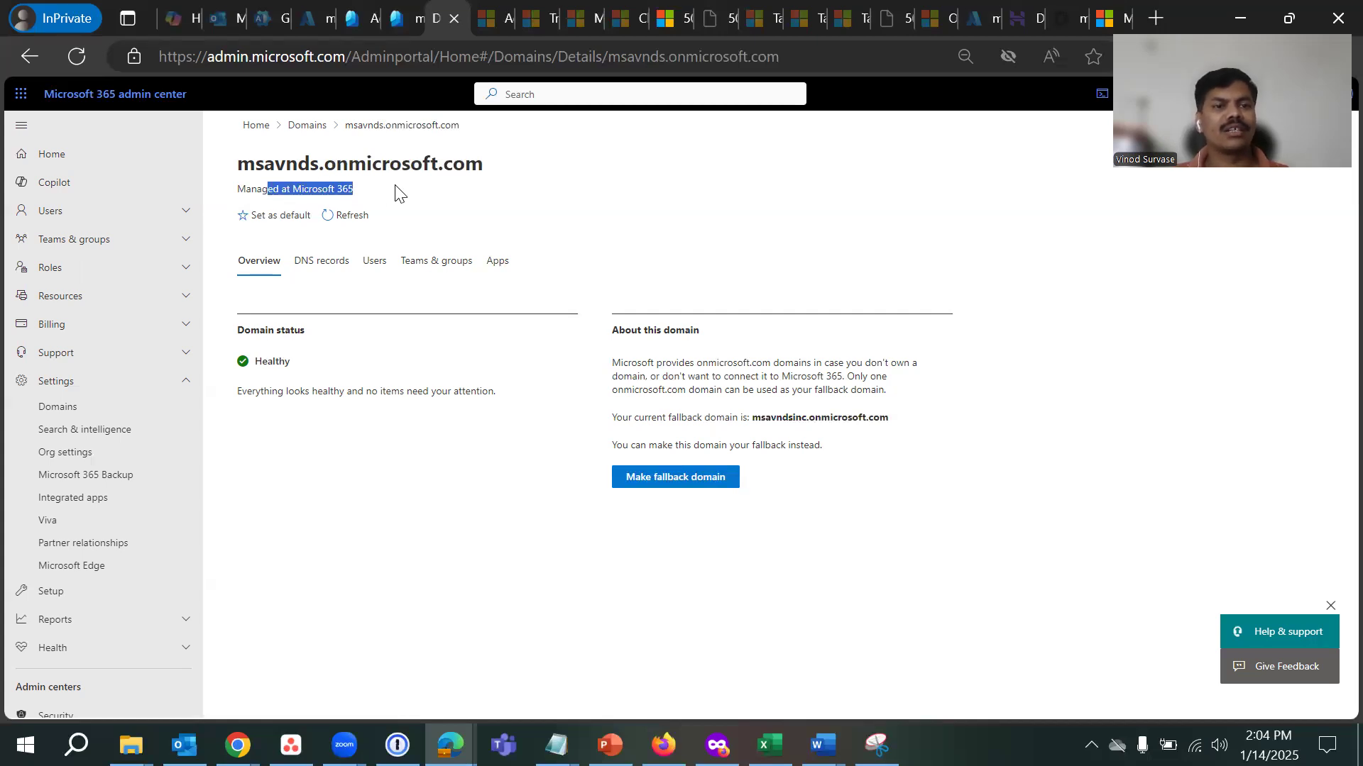
- Confirm msavndsinc.onmicrosoft.com now carries the Fallback domain label
{"action": "left_click", "coordinate": [307, 125]}
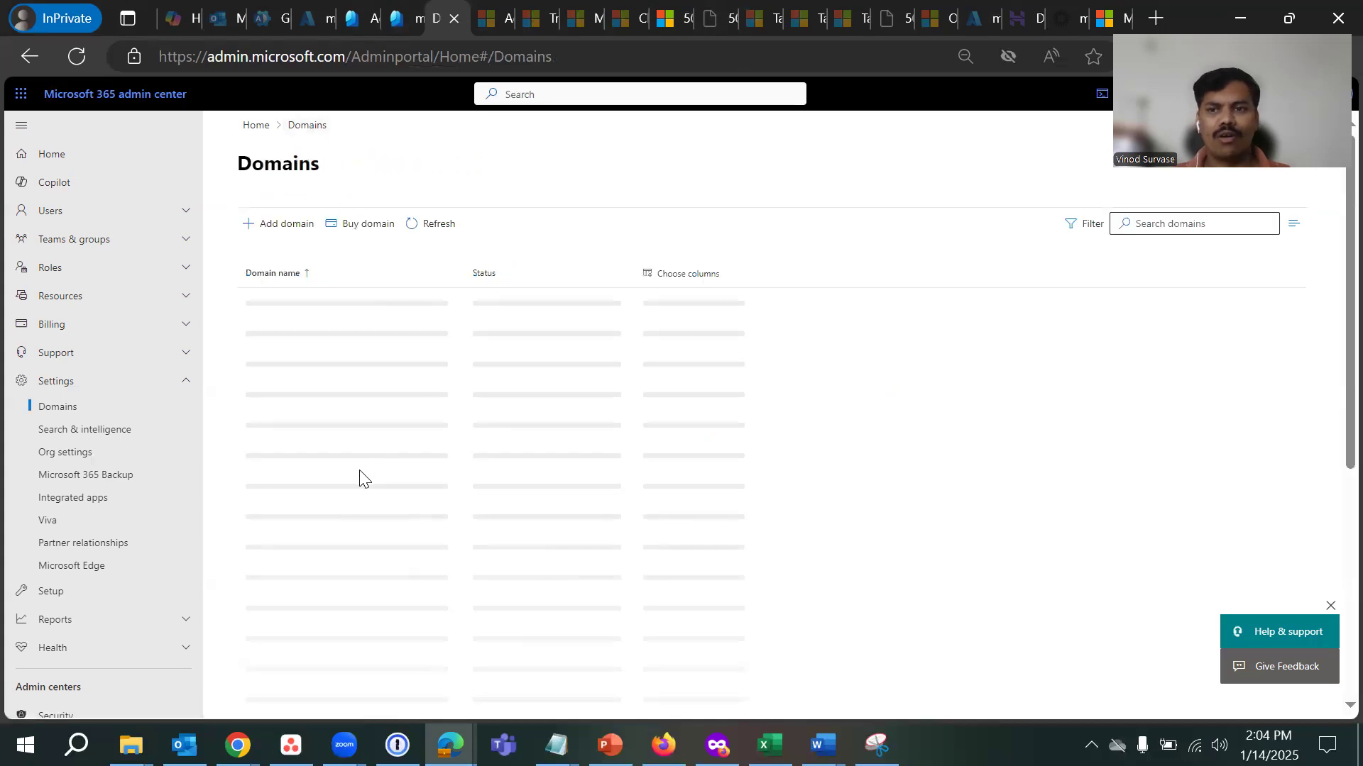
{"action": "left_click", "coordinate": [326, 403]}
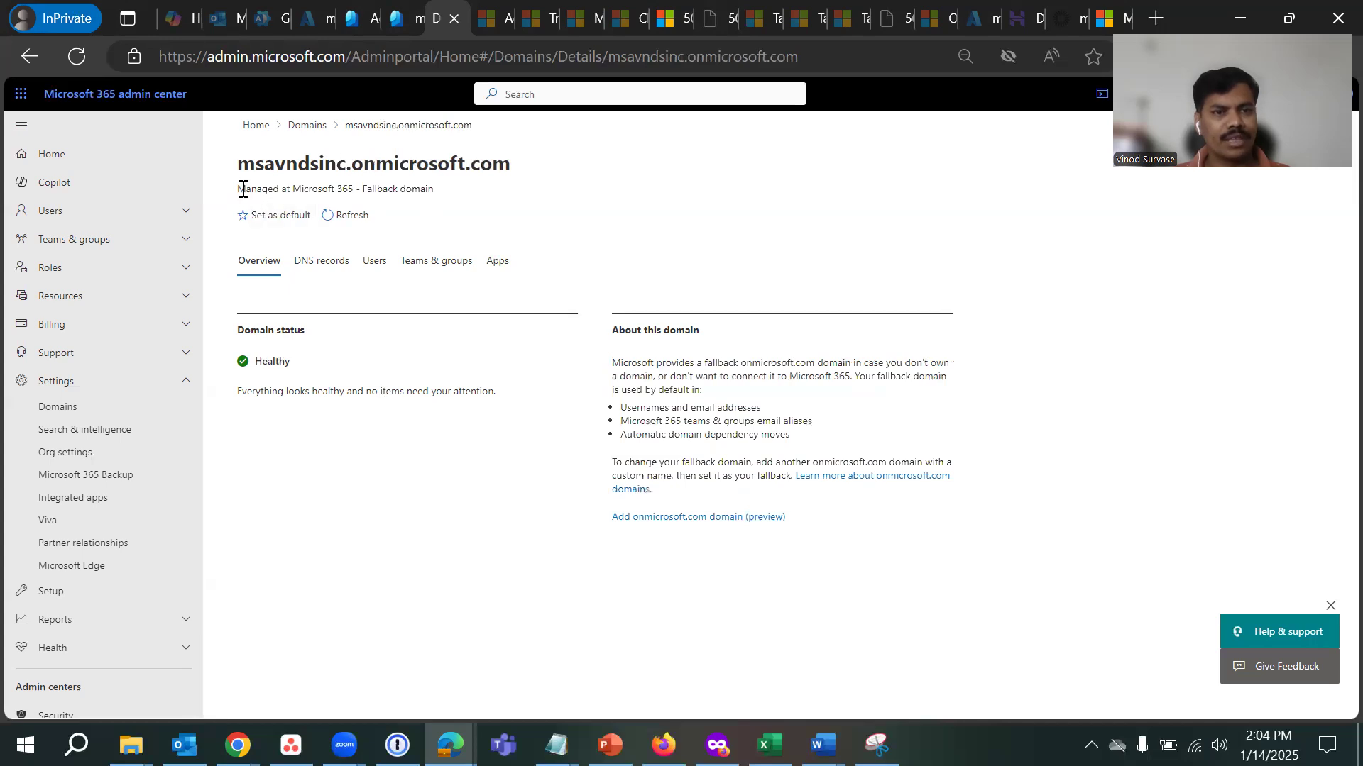
{"action": "left_click_drag", "start_coordinate": [239, 188], "coordinate": [445, 199]}
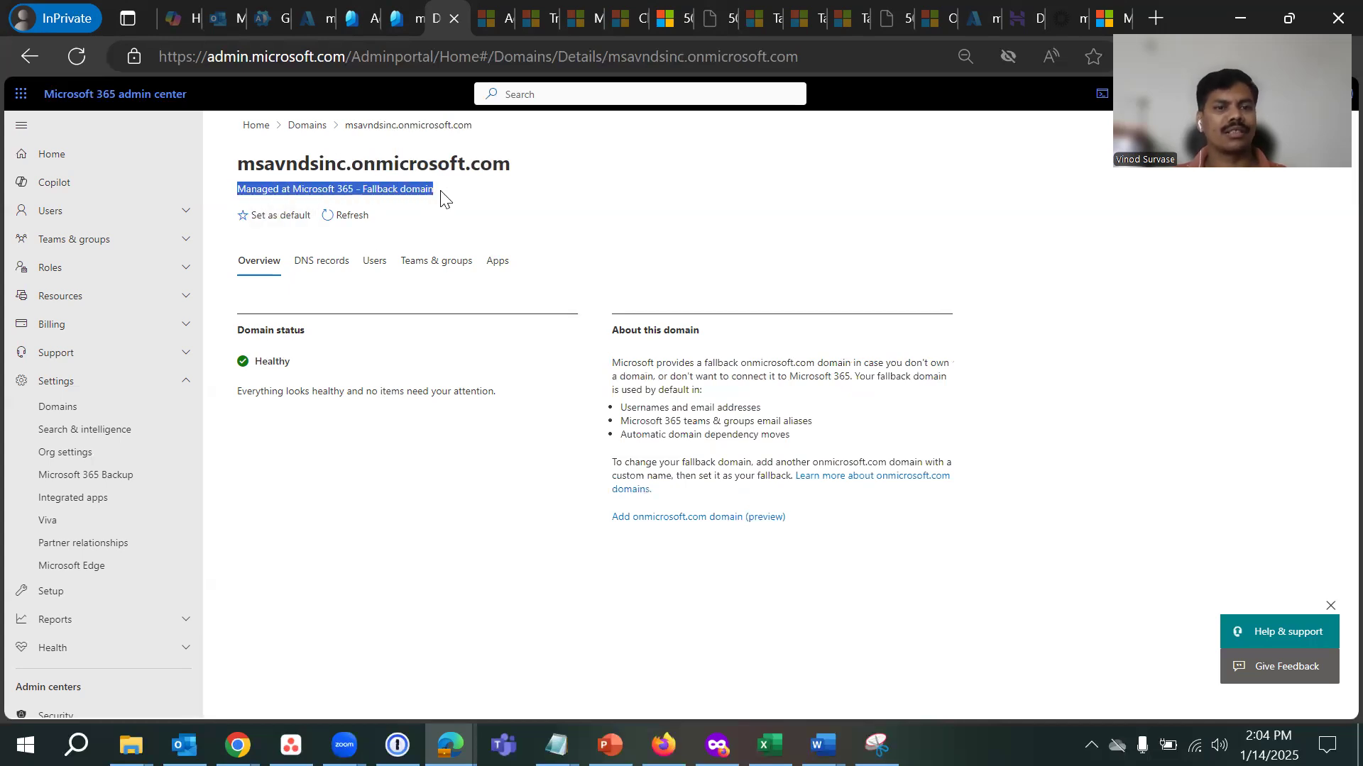
{"action": "left_click", "coordinate": [371, 518]}
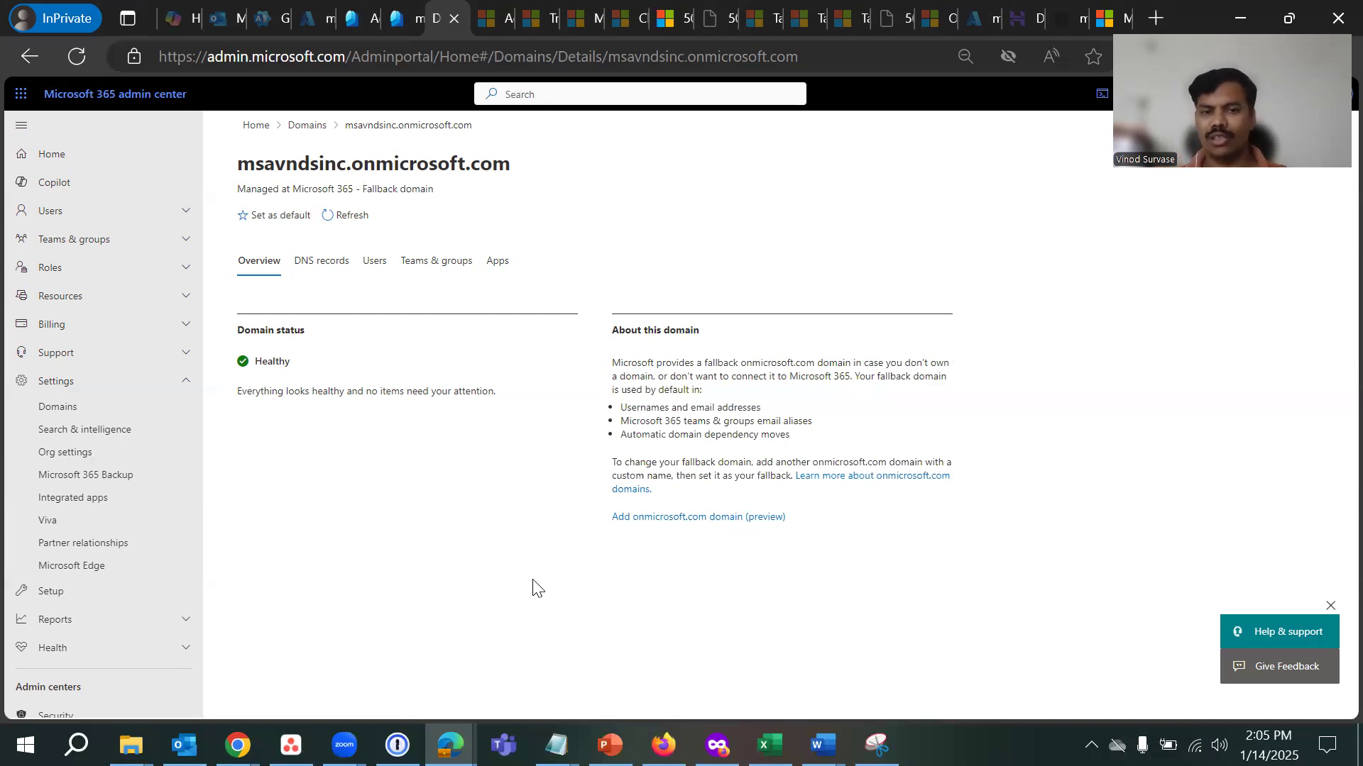
- Go back to Domains, then switch to Entra admin center's All users page
{"action": "left_click", "coordinate": [307, 125]}
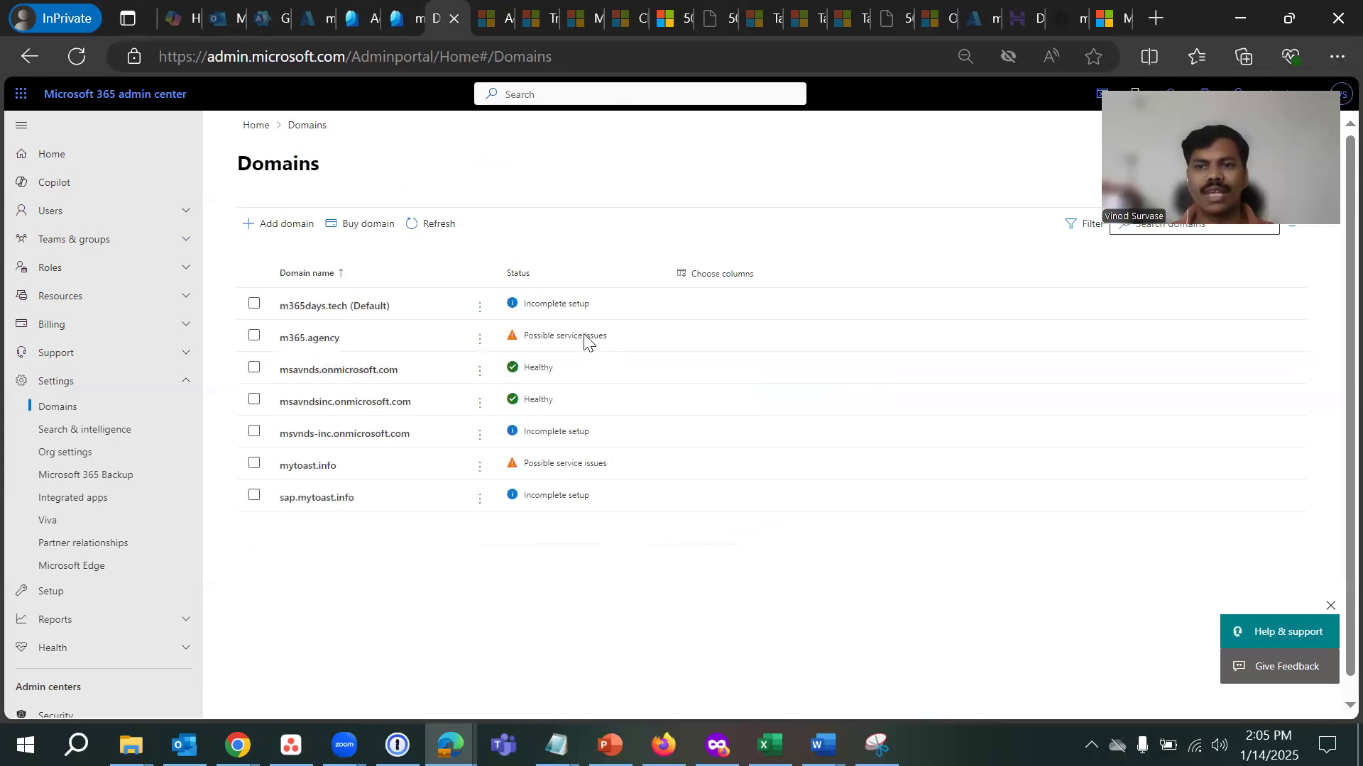
{"action": "left_click", "coordinate": [402, 18]}
{"action": "left_click", "coordinate": [74, 355]}
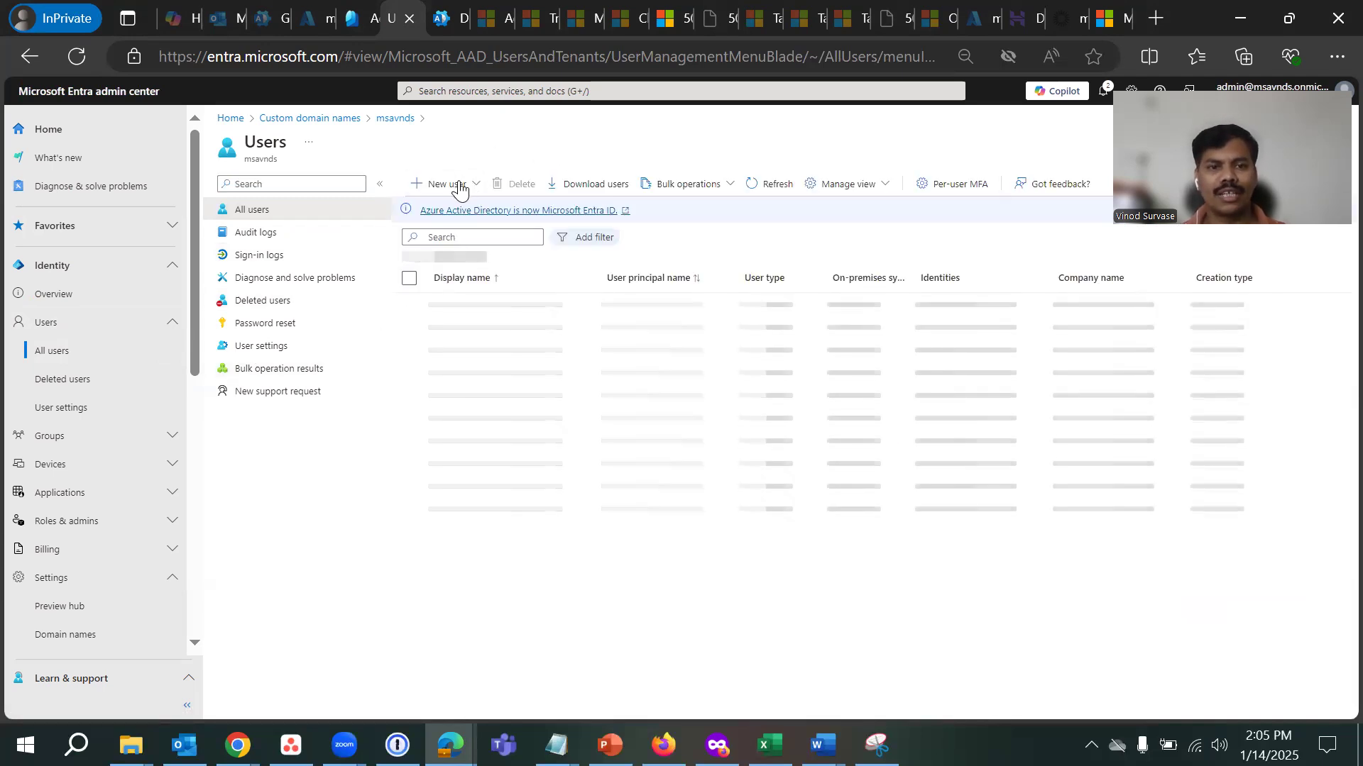
- Attempt Create new user, reload the stalled page, and reopen Users > All users
{"action": "left_click", "coordinate": [460, 186]}
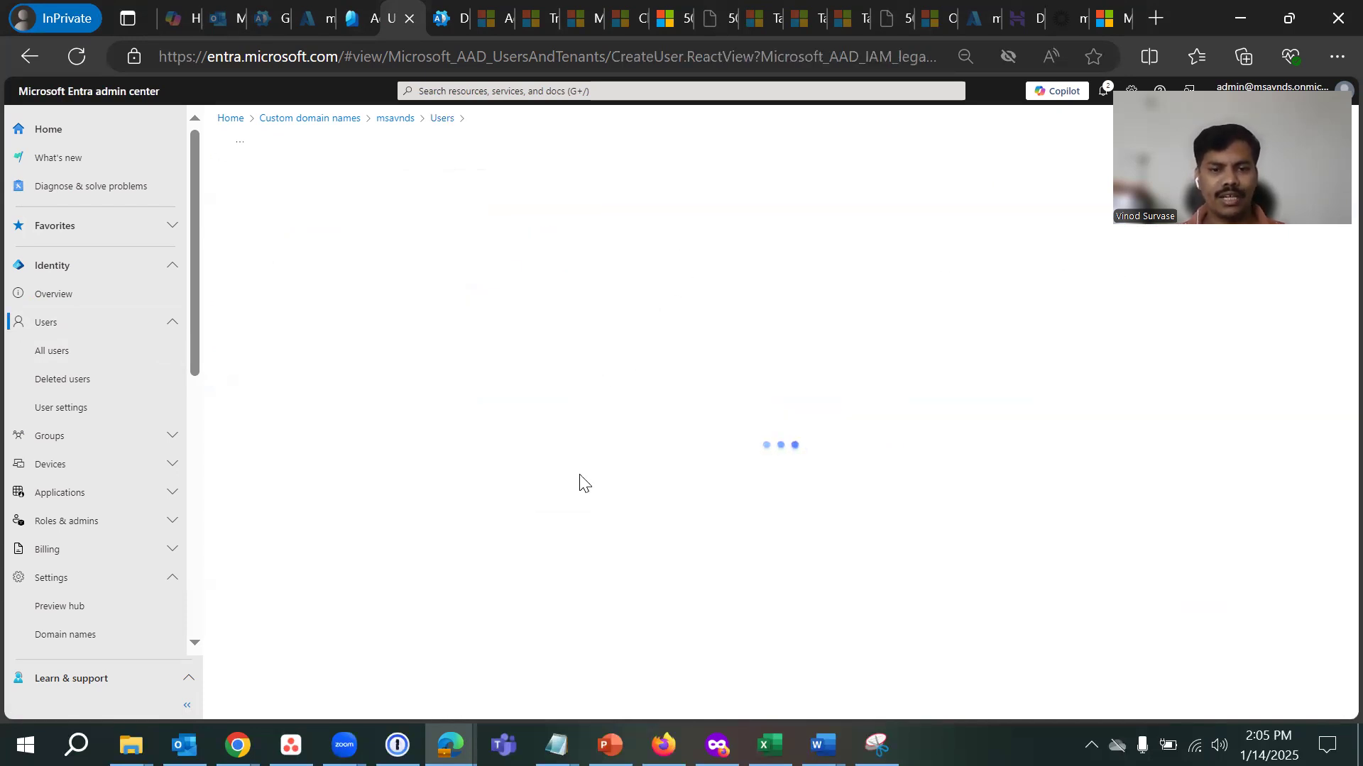
{"action": "left_click", "coordinate": [722, 387]}
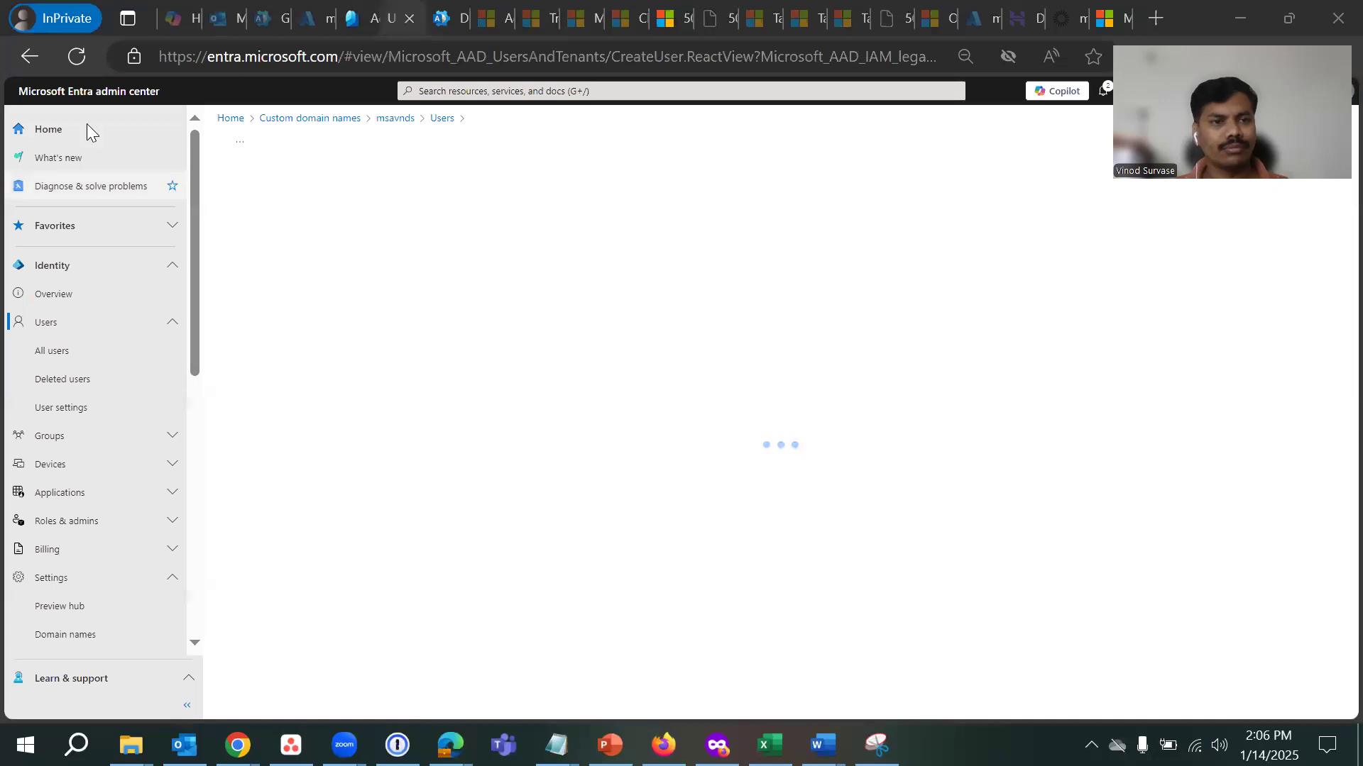
{"action": "left_click", "coordinate": [76, 56]}
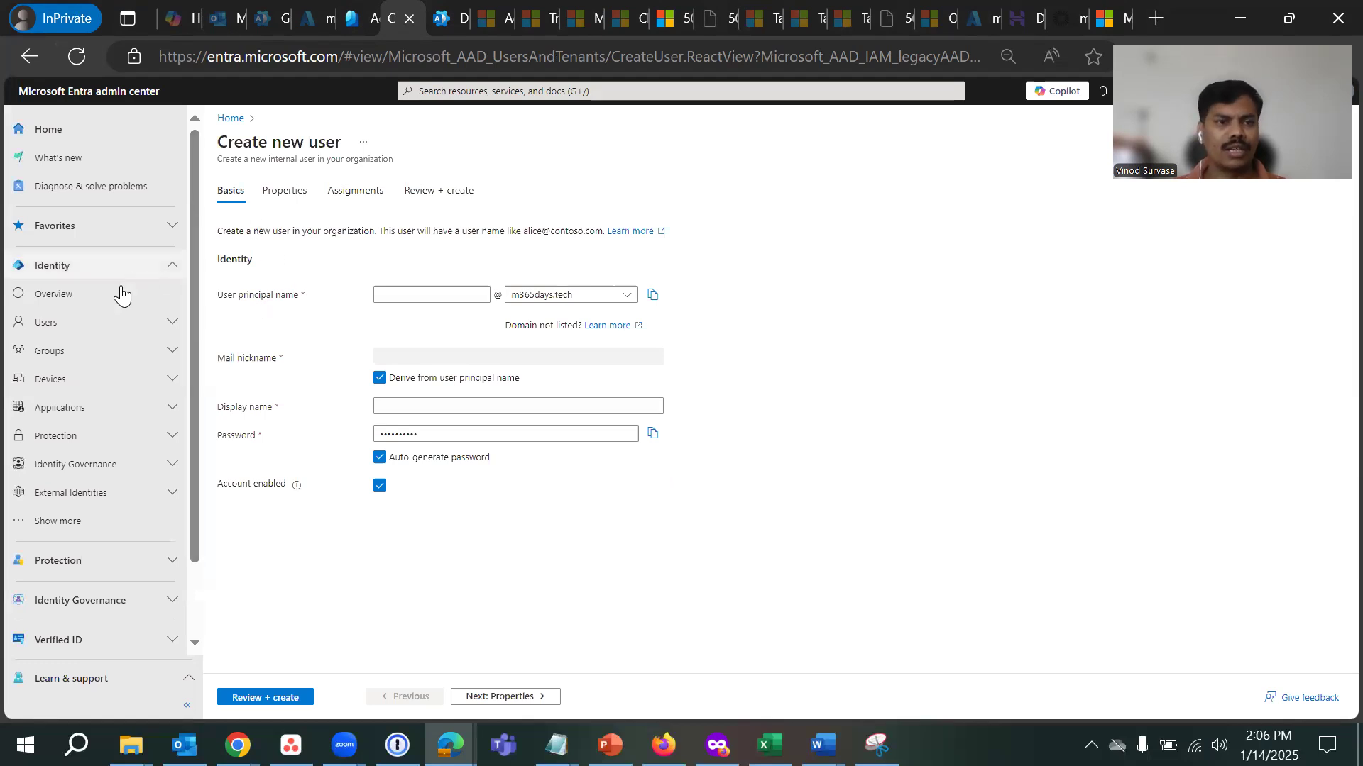
{"action": "left_click", "coordinate": [68, 325]}
{"action": "left_click", "coordinate": [72, 355]}
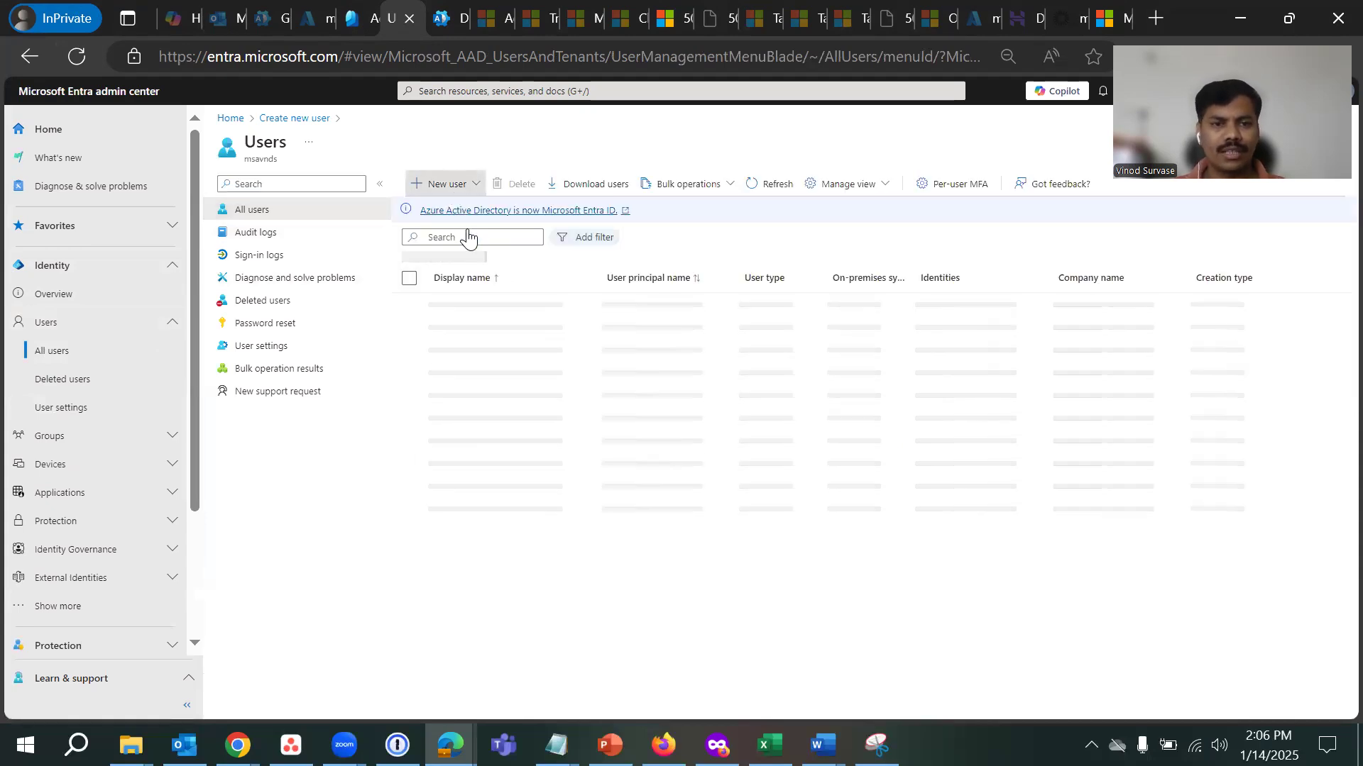
- Start a new user with principal name Atul on the msavndsinc.onmicrosoft.com domain
{"action": "left_click", "coordinate": [448, 184]}
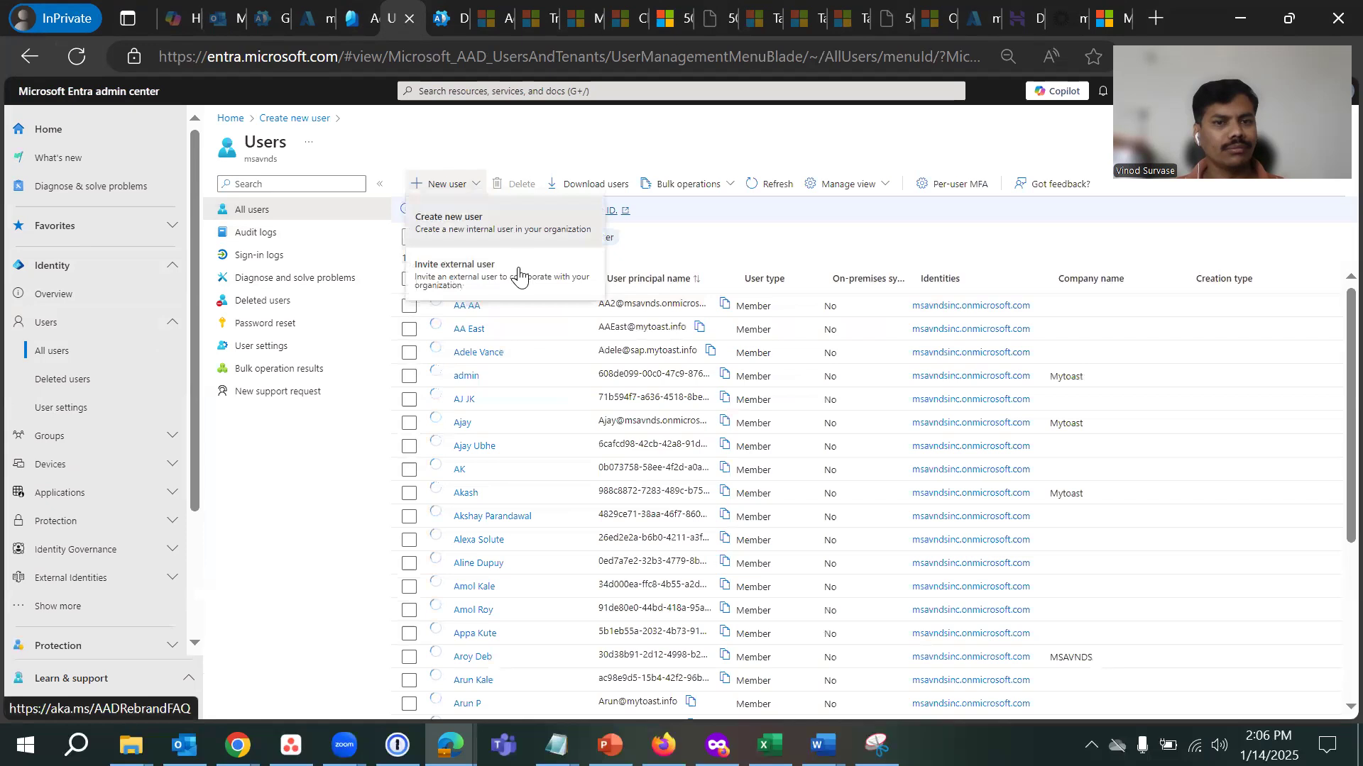
{"action": "left_click", "coordinate": [519, 275]}
{"action": "left_click", "coordinate": [409, 292]}
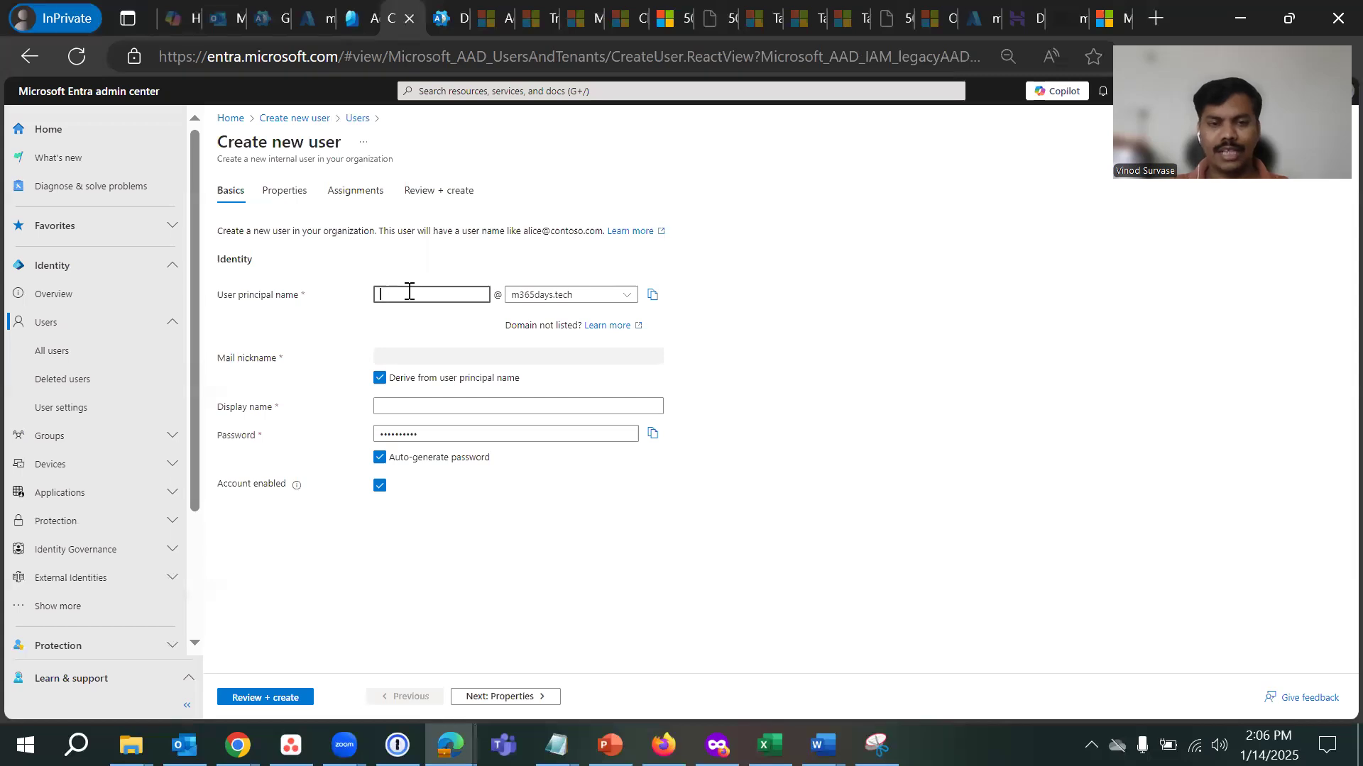
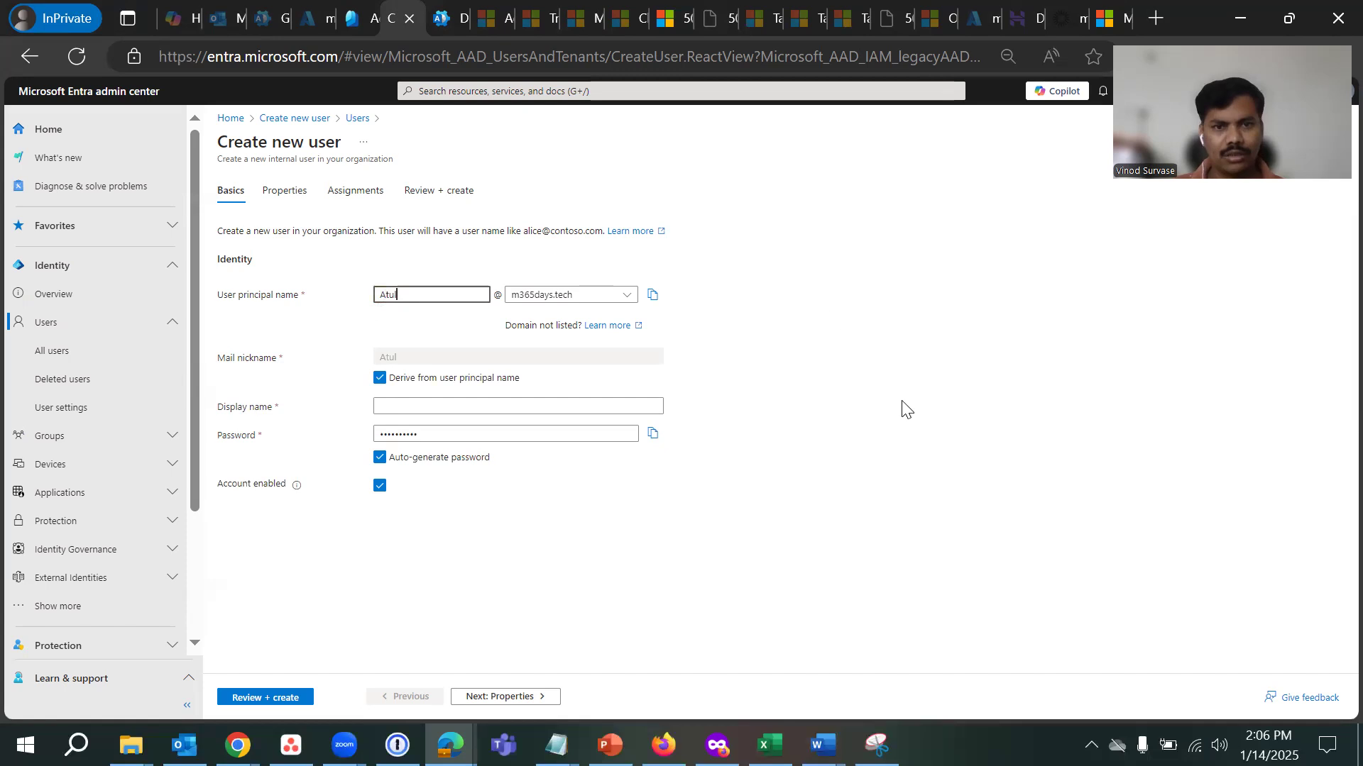
{"action": "left_click", "coordinate": [824, 246]}
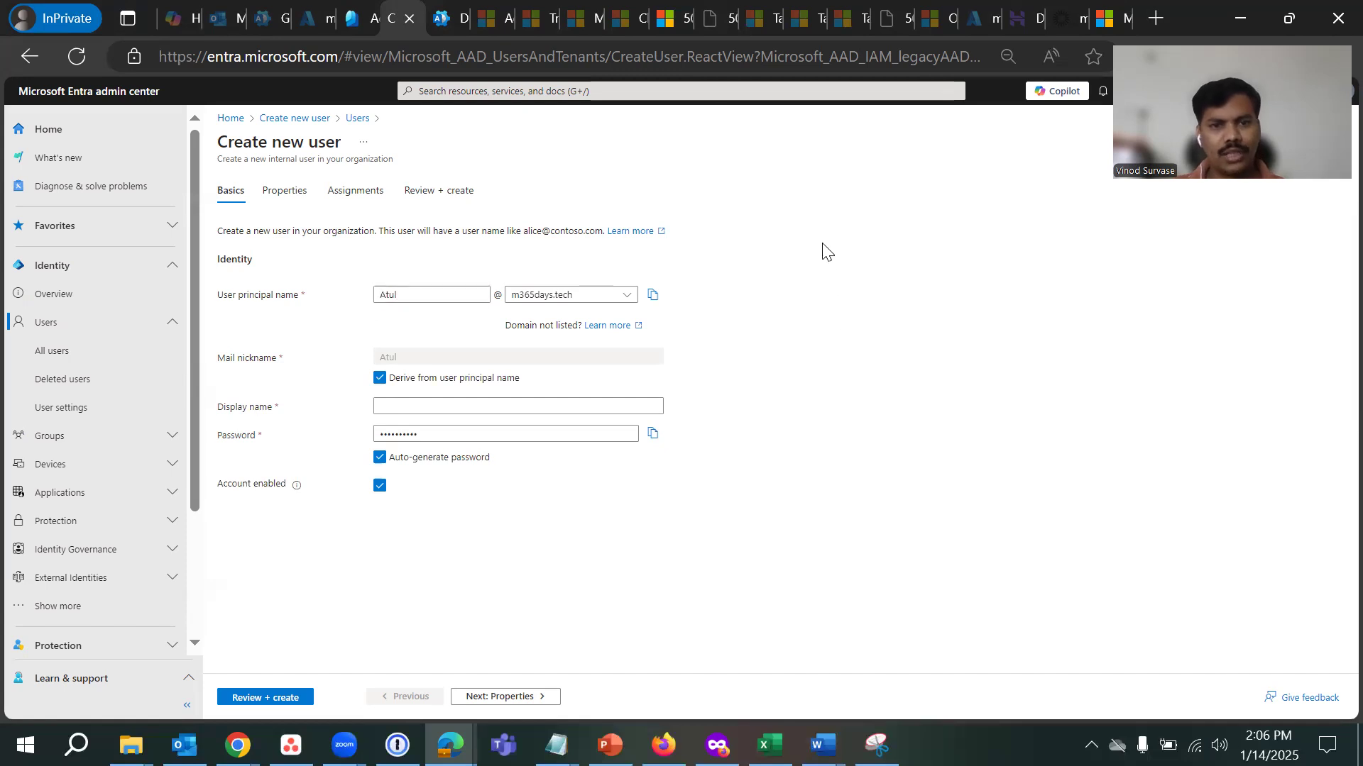
{"action": "left_click", "coordinate": [599, 300]}
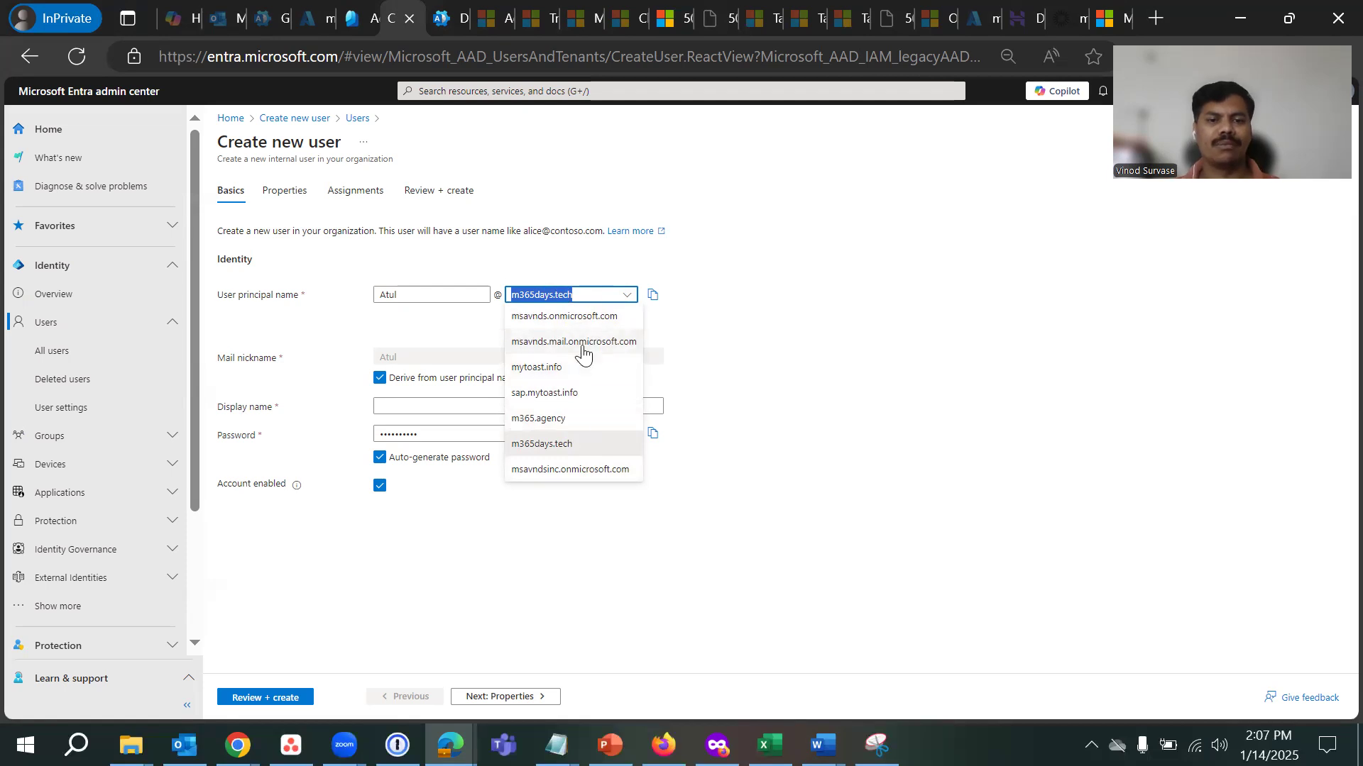
{"action": "left_click", "coordinate": [556, 469]}
- Set display name to Atul and untick Account enabled
{"action": "left_click", "coordinate": [834, 312]}
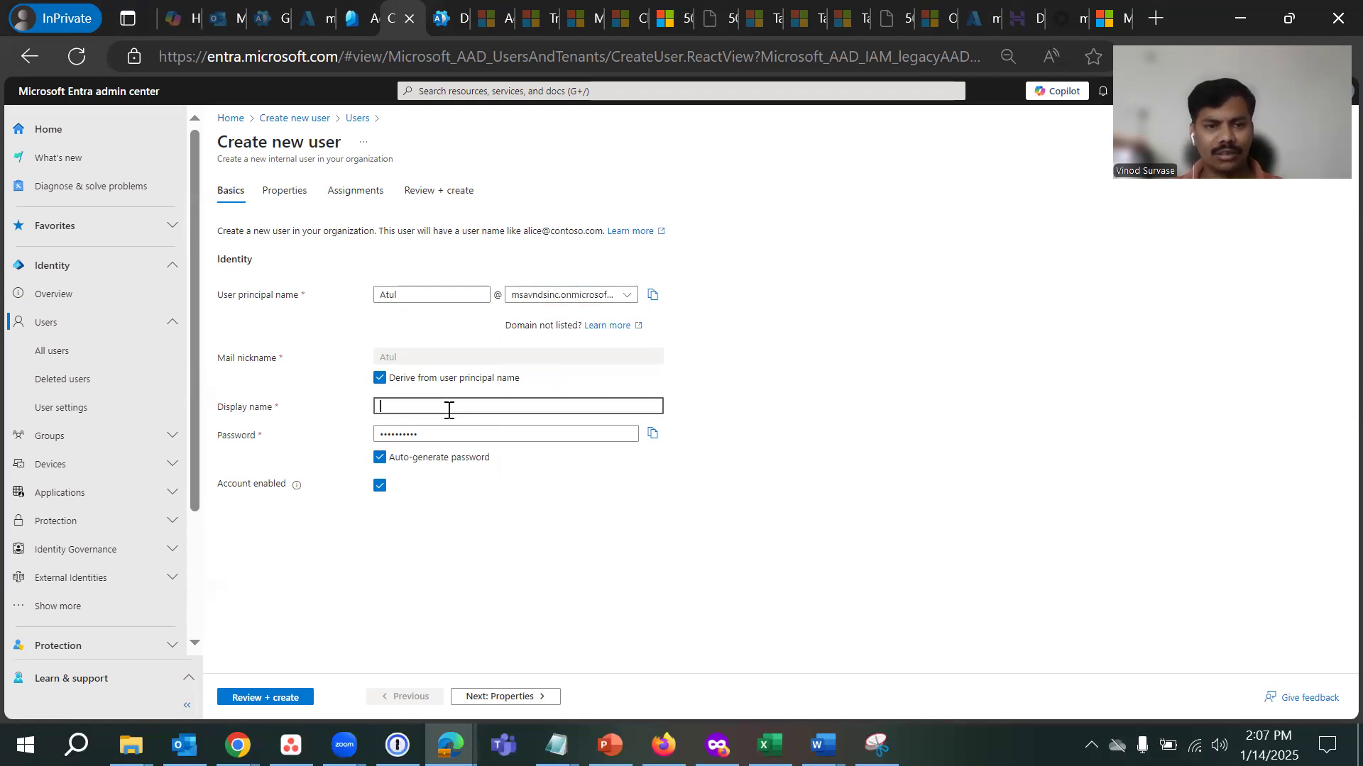
{"action": "double_click", "coordinate": [413, 297]}
{"action": "key", "text": "ctrl+c"}
{"action": "left_click", "coordinate": [482, 406]}
{"action": "key", "text": "ctrl+v"}
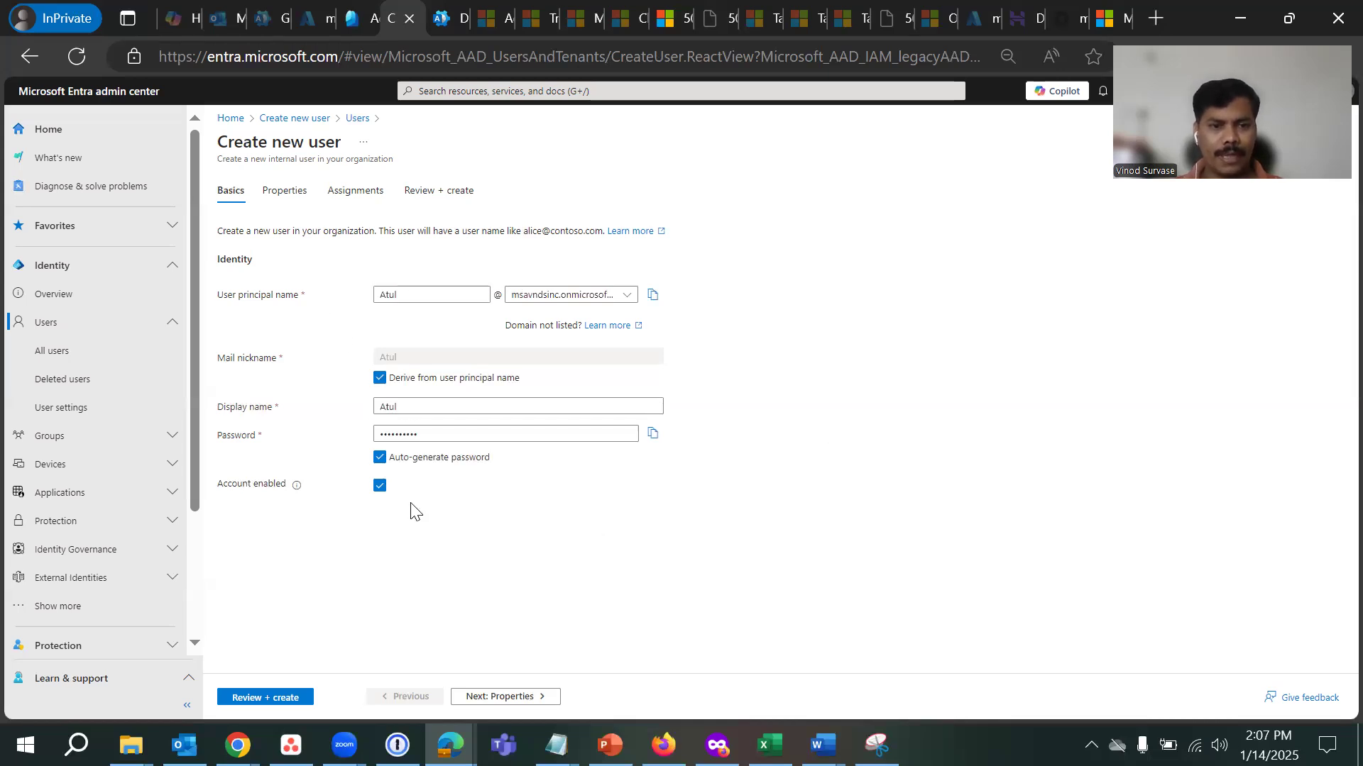
{"action": "left_click", "coordinate": [380, 486]}
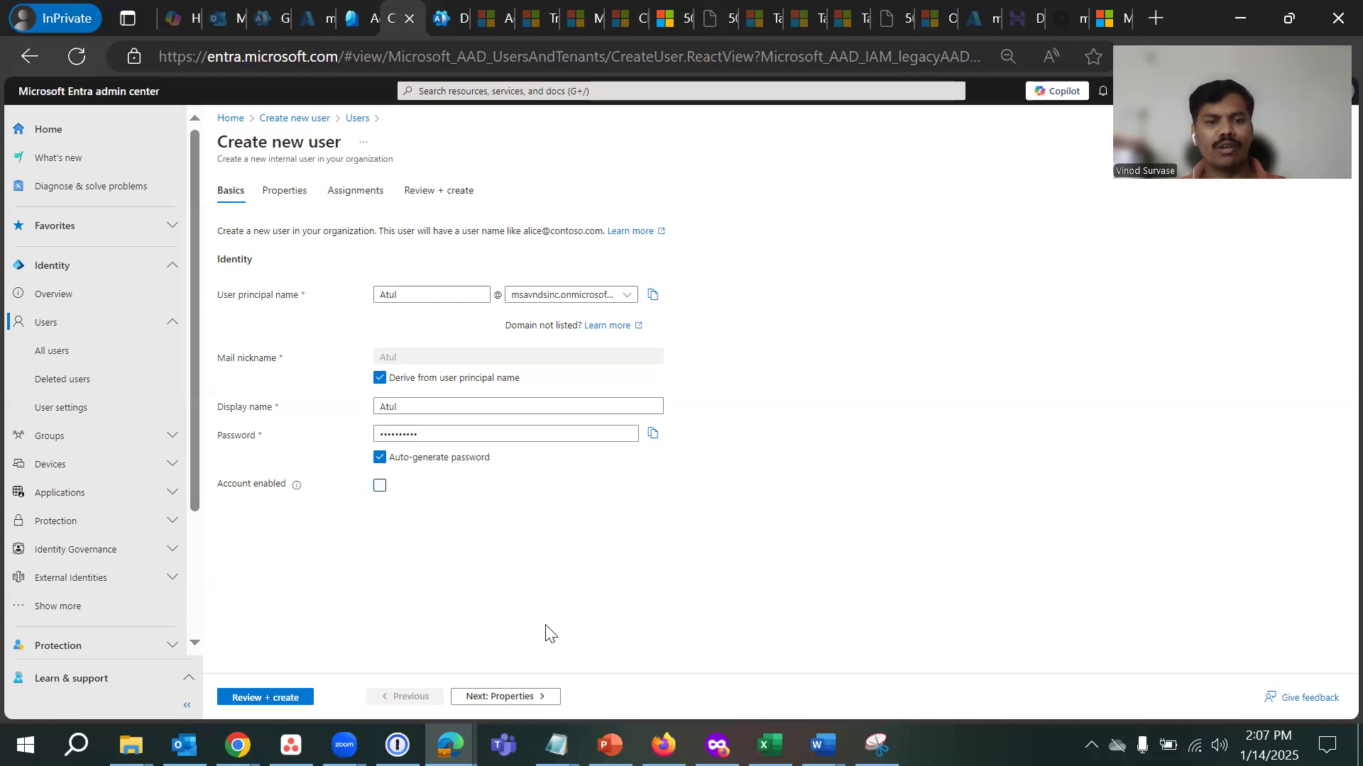
- Advance through Properties, Assignments and Review + create, then create the Atul user
{"action": "left_click", "coordinate": [505, 697]}
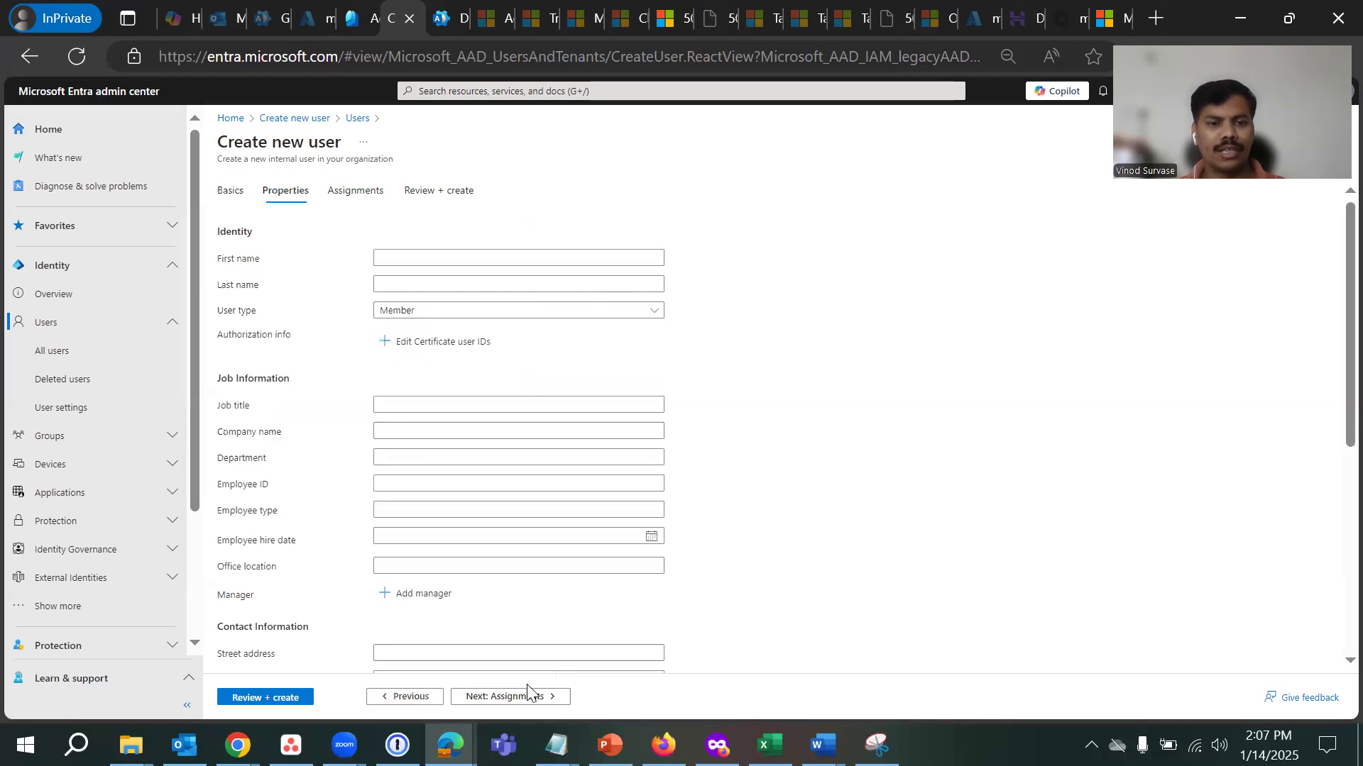
{"action": "scroll", "coordinate": [472, 517], "scroll_direction": "down", "scroll_amount": 5}
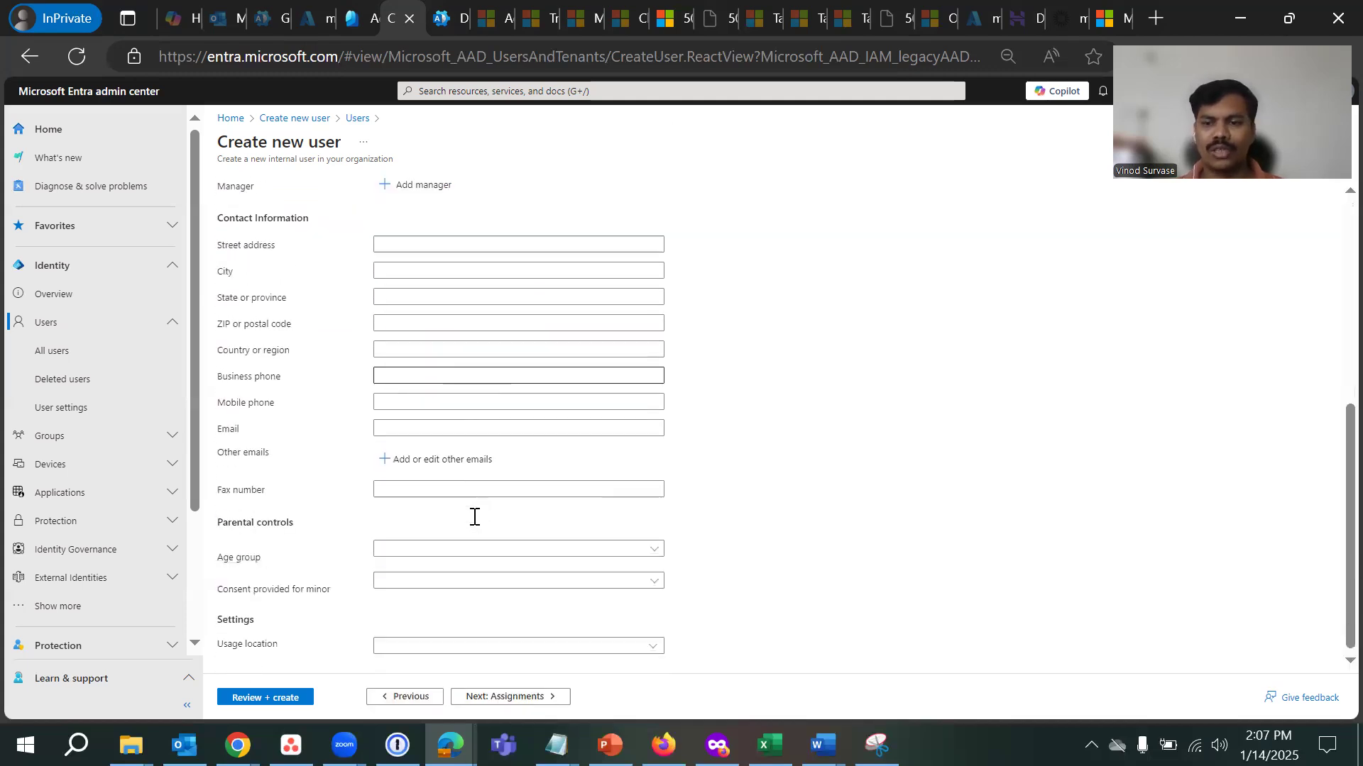
{"action": "scroll", "coordinate": [471, 517], "scroll_direction": "up", "scroll_amount": 5}
{"action": "left_click", "coordinate": [521, 698]}
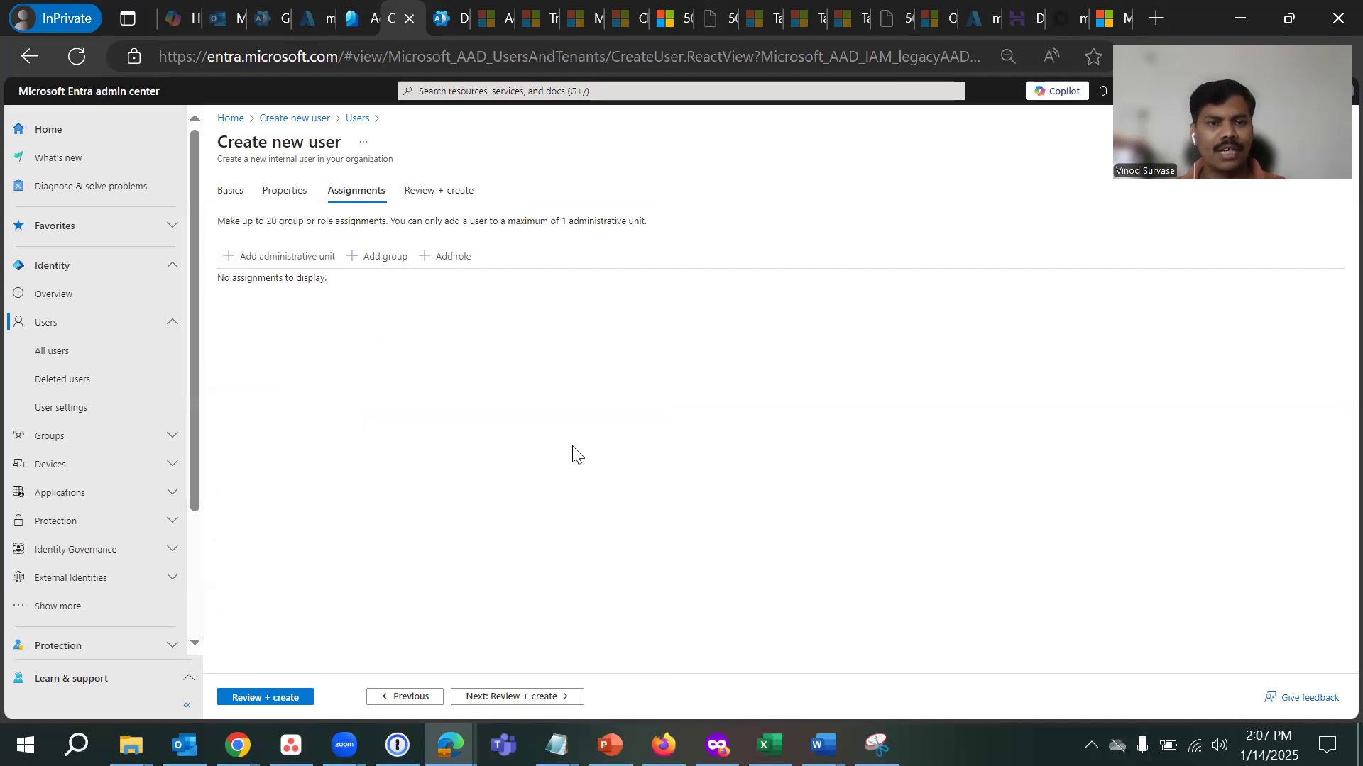
{"action": "left_click", "coordinate": [516, 698]}
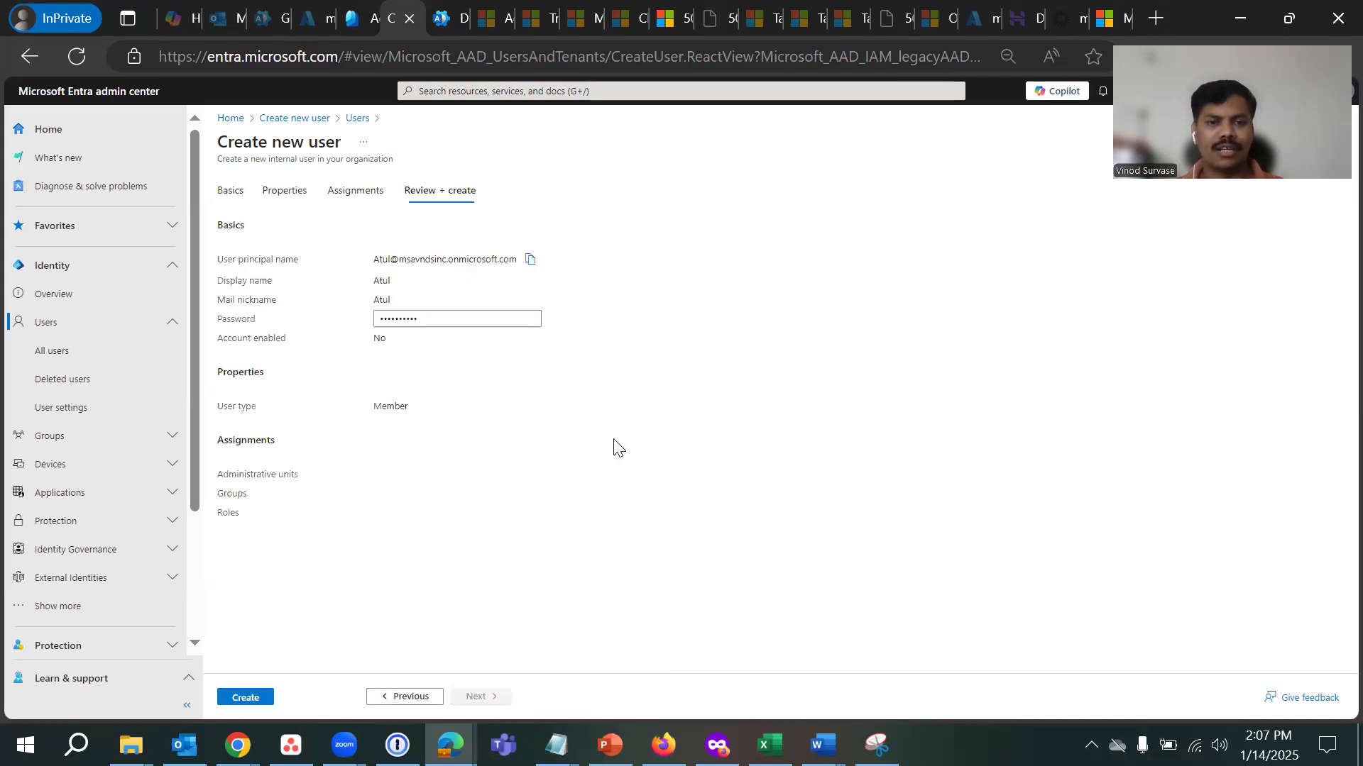
{"action": "left_click", "coordinate": [258, 699]}
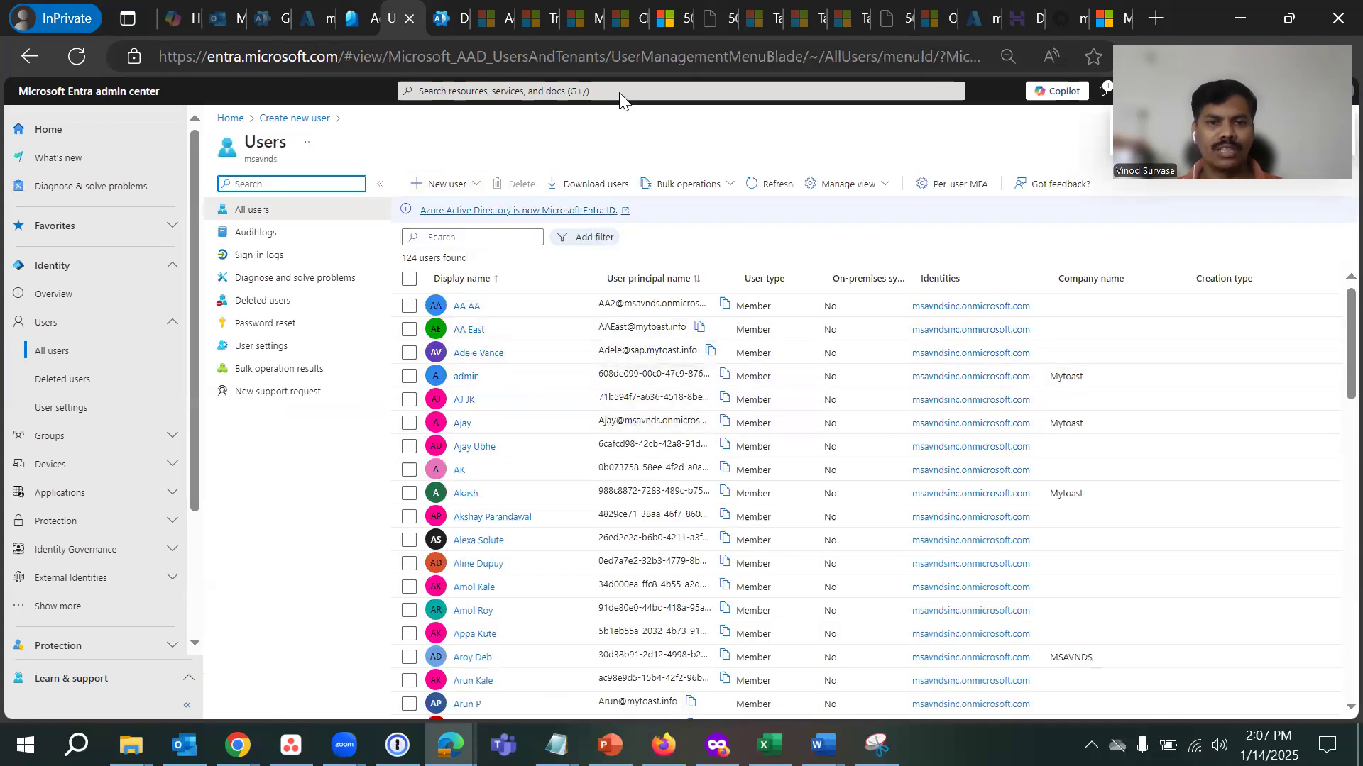
- Search the user list for Atul and open the new Atul profile
{"action": "left_click", "coordinate": [475, 238]}
{"action": "type", "text": "Atul"}
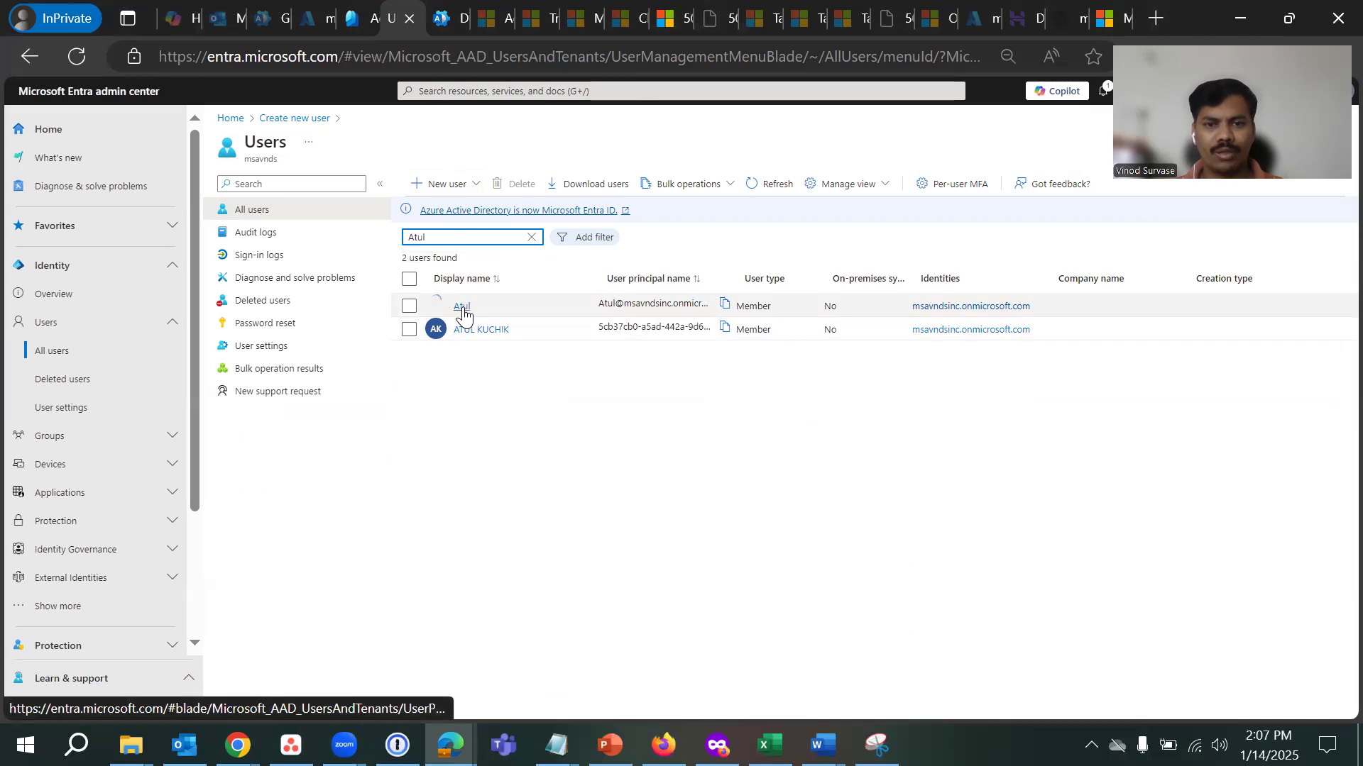
{"action": "left_click_drag", "start_coordinate": [737, 266], "coordinate": [859, 262]}
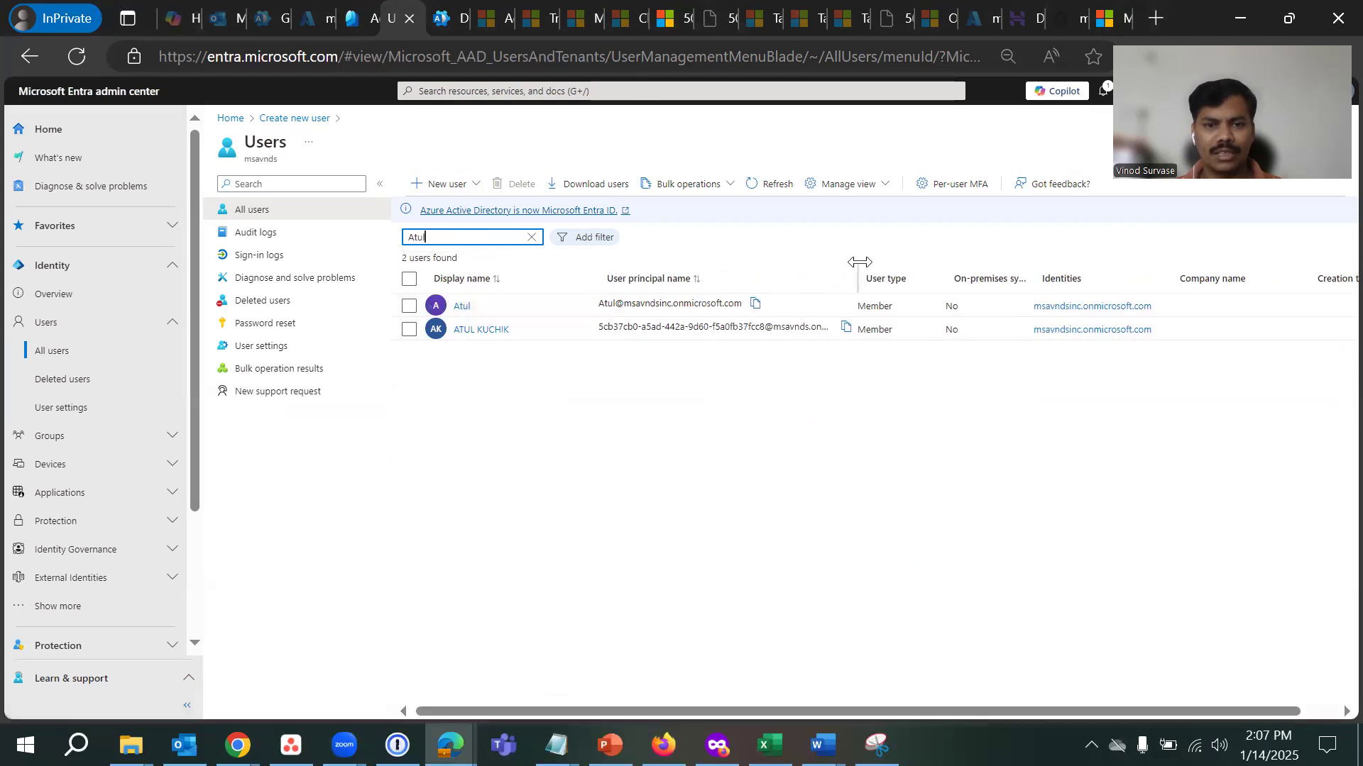
{"action": "left_click", "coordinate": [462, 306]}
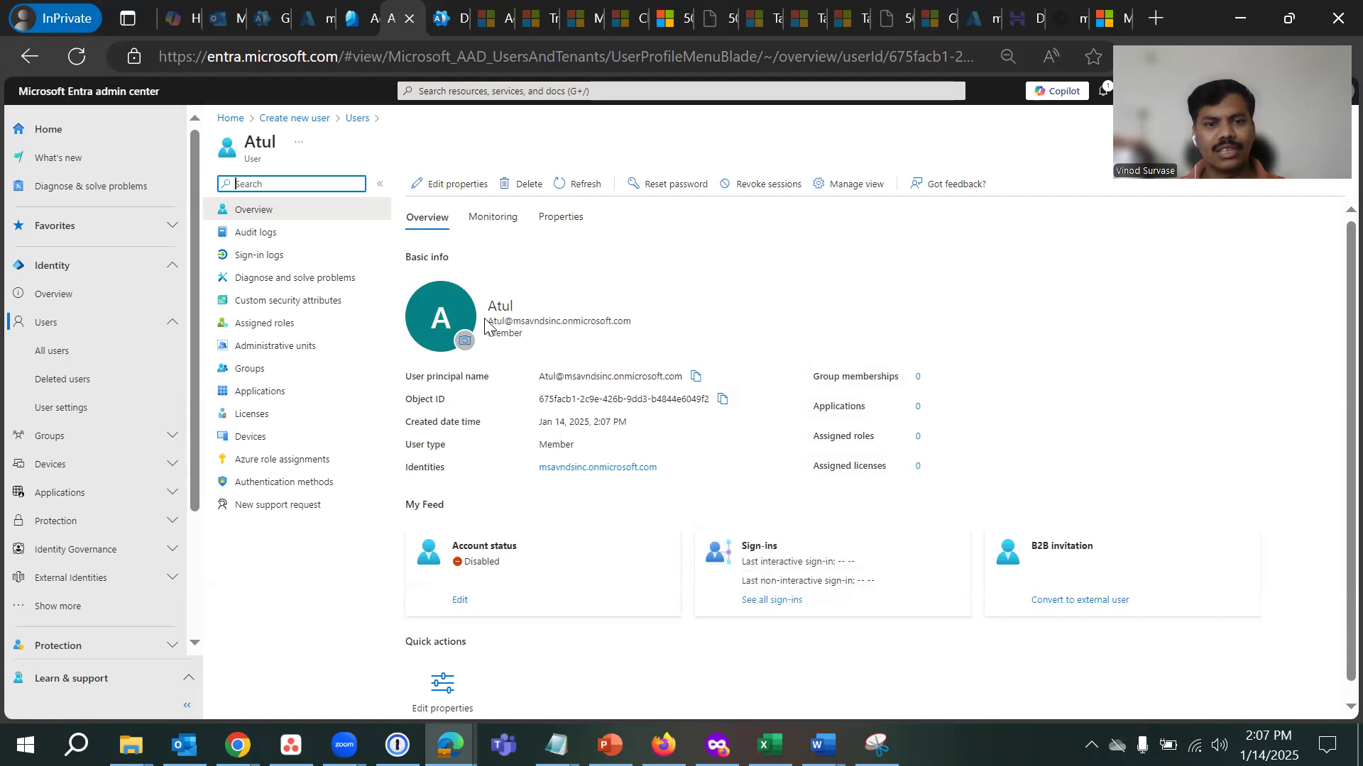
- Verify the msavndsinc.onmicrosoft.com principal name, then return to the Users list
{"action": "left_click_drag", "start_coordinate": [485, 323], "coordinate": [644, 323]}
{"action": "left_click", "coordinate": [1023, 283]}
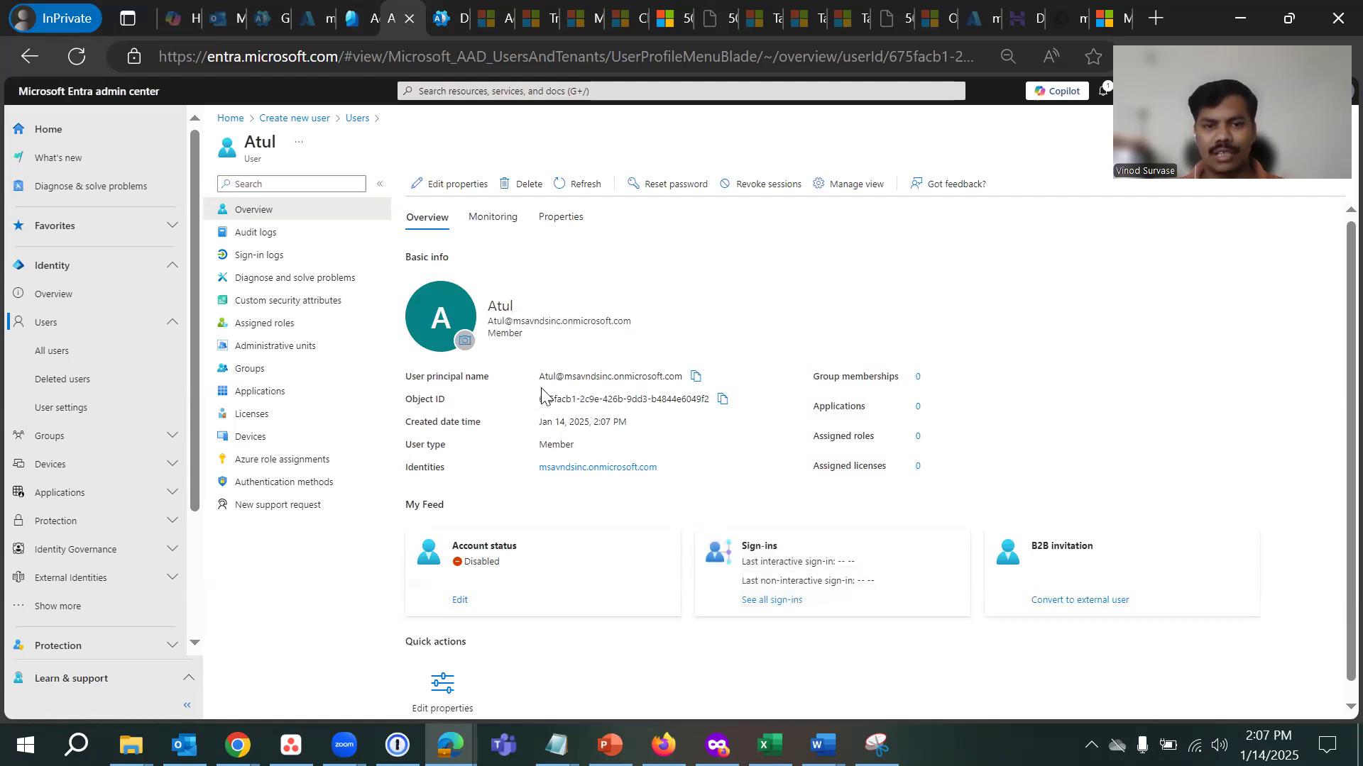
{"action": "left_click_drag", "start_coordinate": [537, 377], "coordinate": [627, 377]}
{"action": "left_click", "coordinate": [1147, 454]}
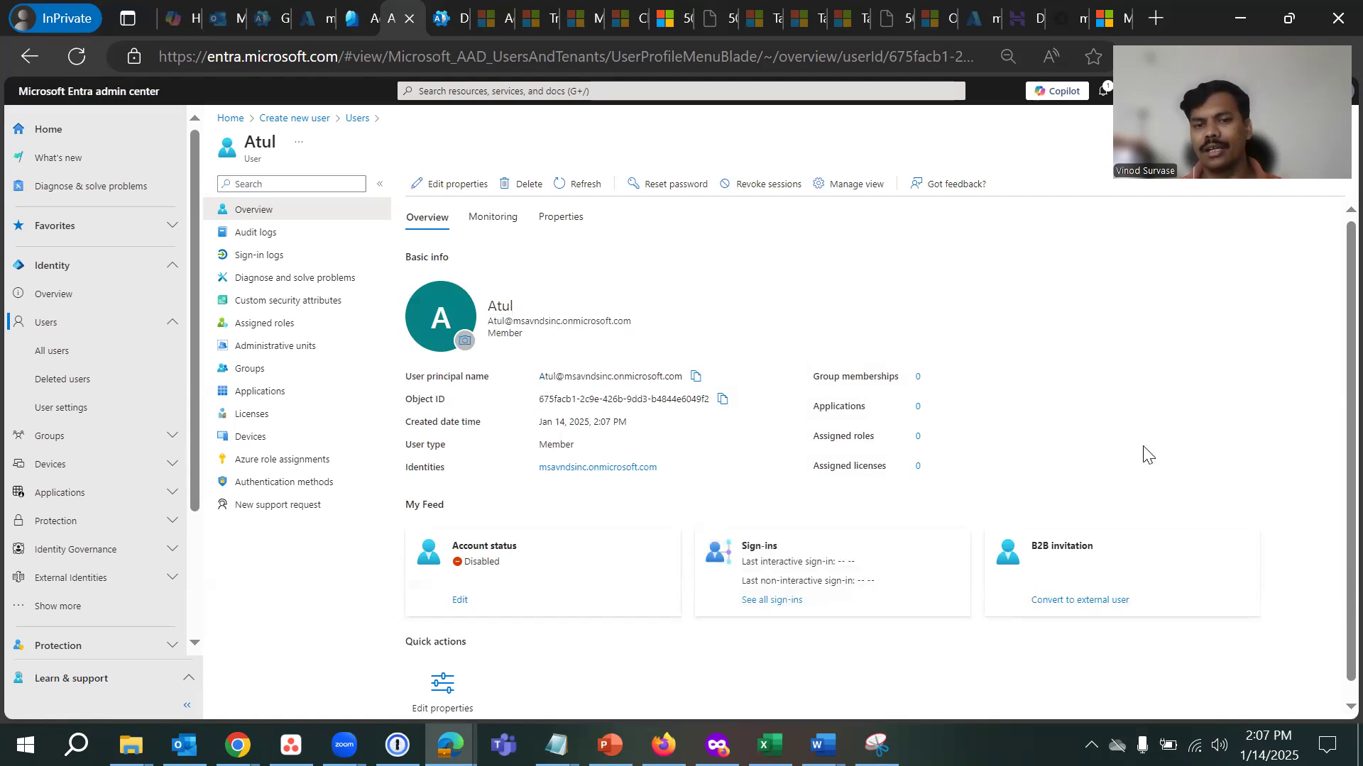
{"action": "scroll", "coordinate": [739, 563], "scroll_direction": "down", "scroll_amount": 1}
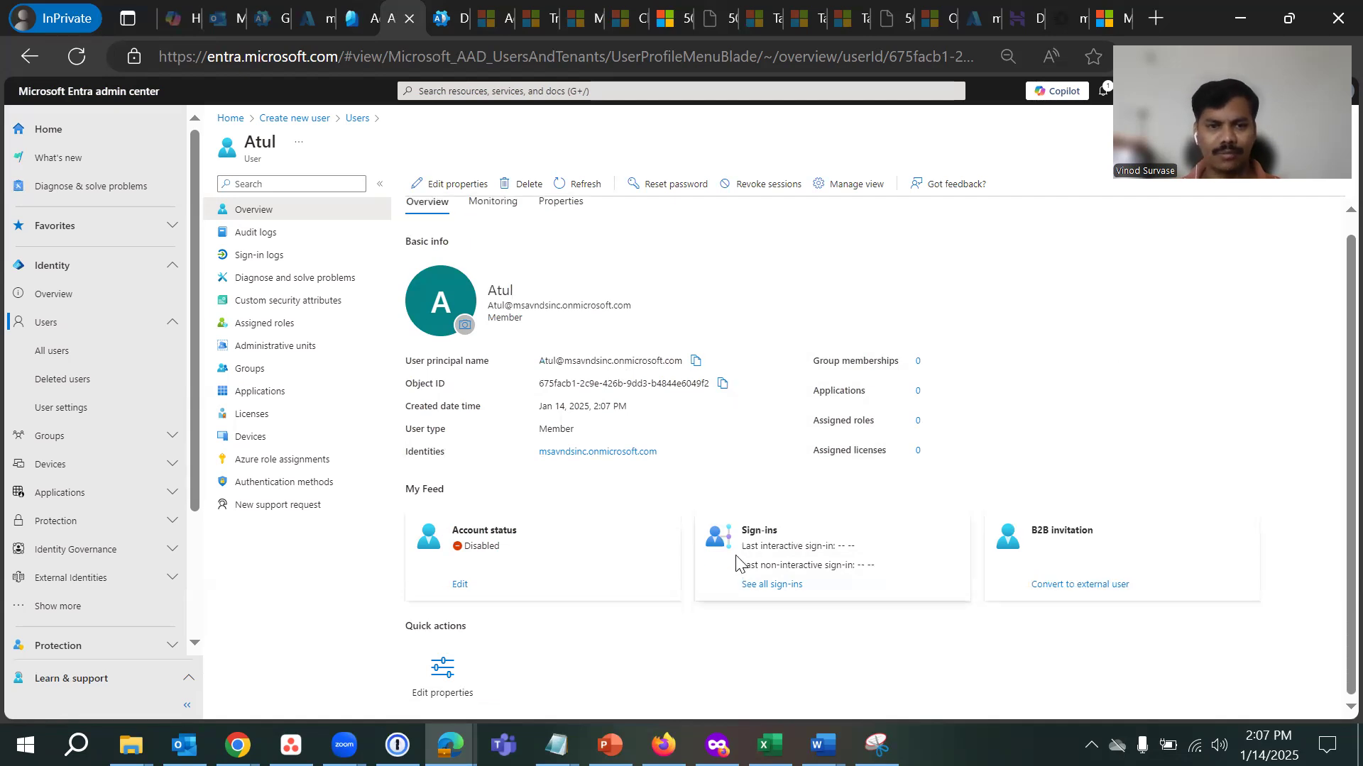
{"action": "scroll", "coordinate": [1140, 405], "scroll_direction": "up", "scroll_amount": 1}
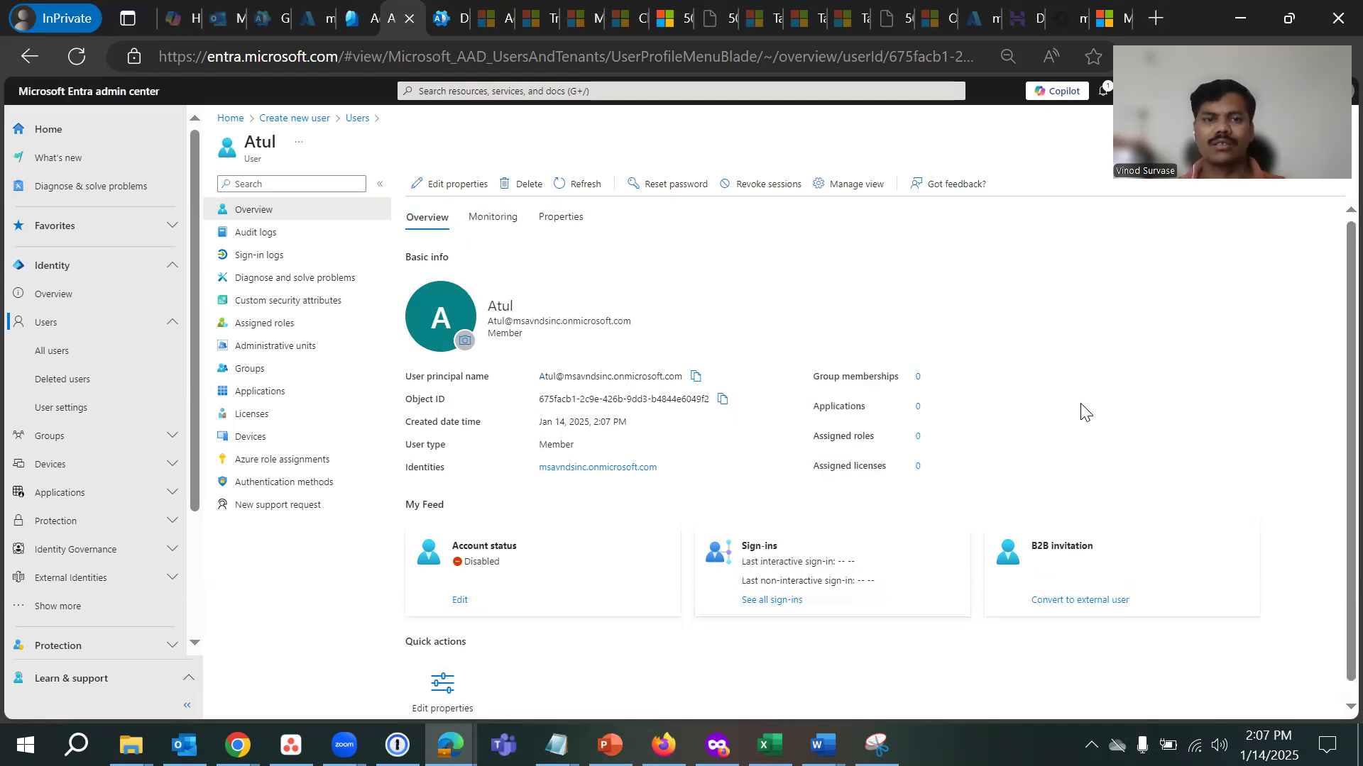
{"action": "left_click", "coordinate": [357, 118]}
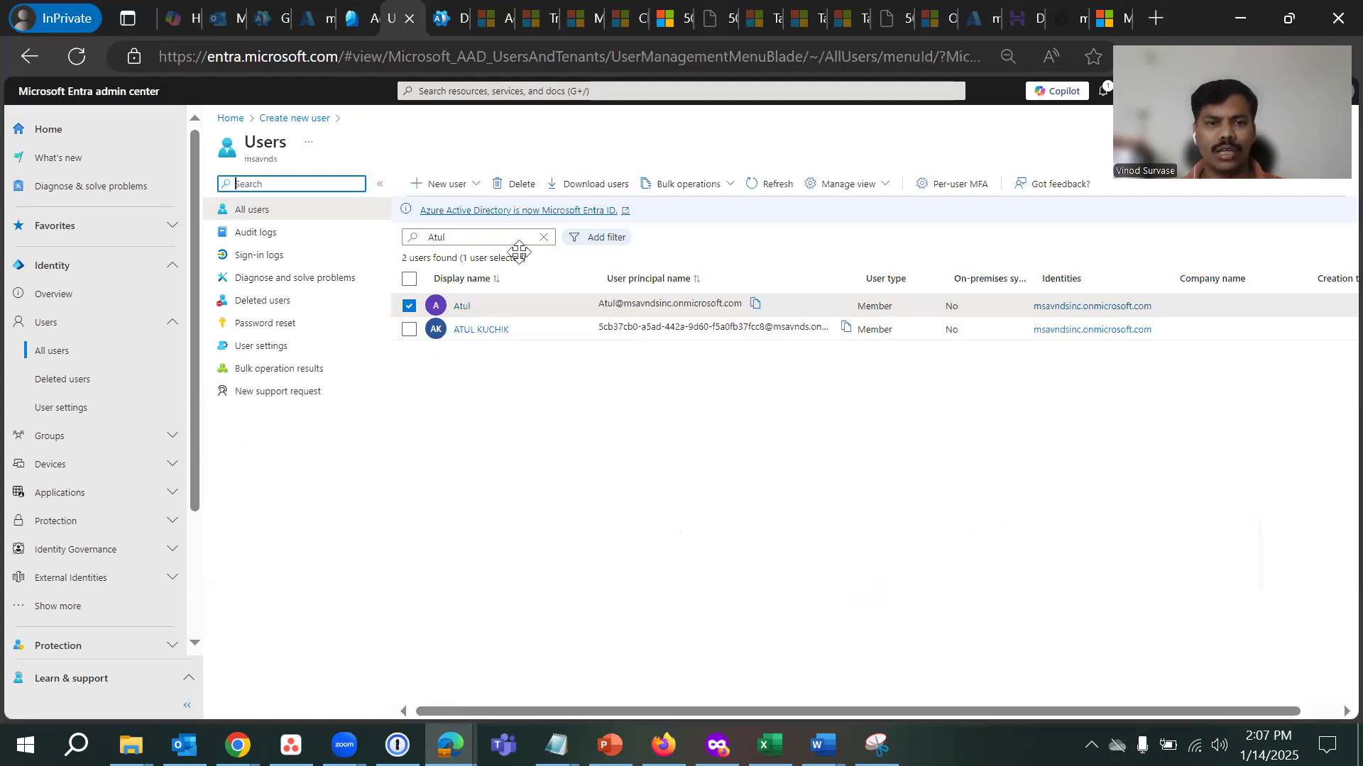
- Return to the Microsoft 365 admin center's Domains list of seven domains, then go to the admin Home page
{"action": "left_click", "coordinate": [543, 237]}
{"action": "left_click", "coordinate": [444, 17]}
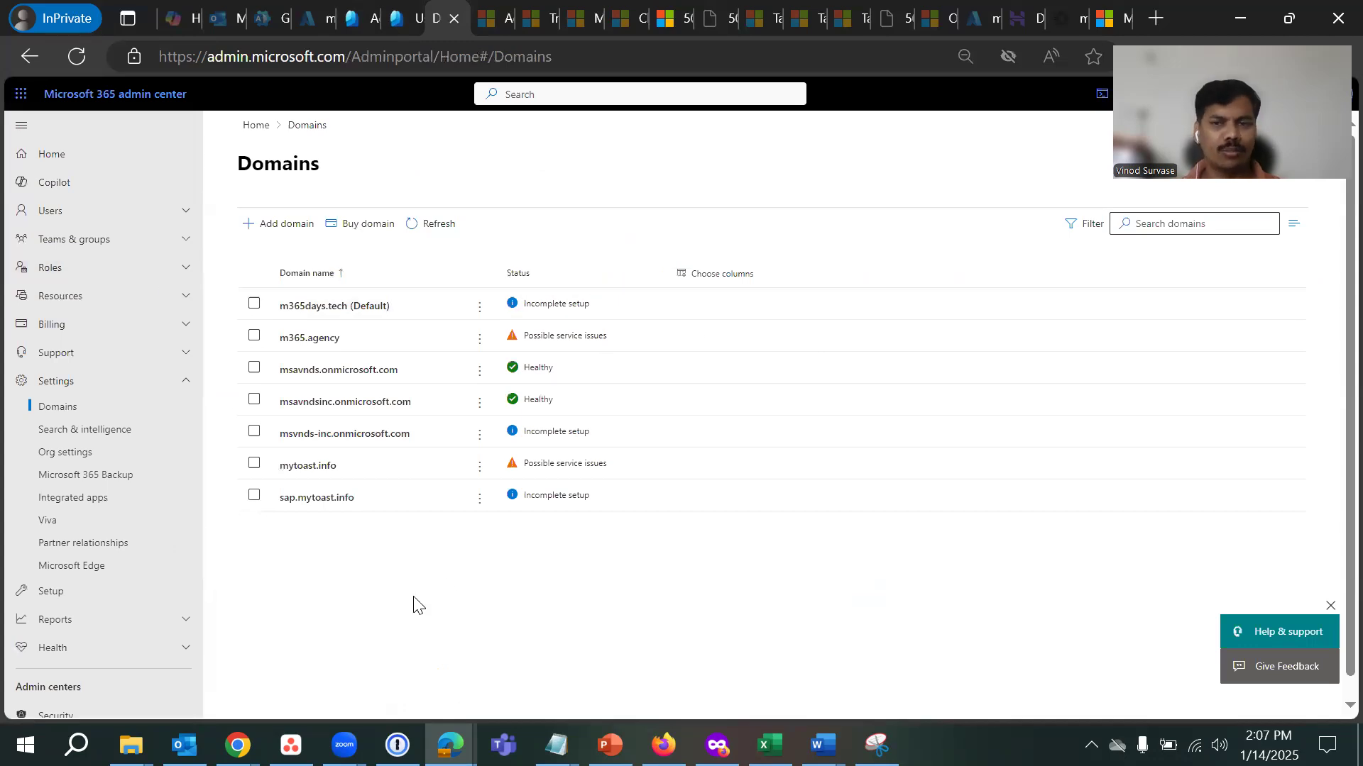
{"action": "left_click", "coordinate": [67, 158]}
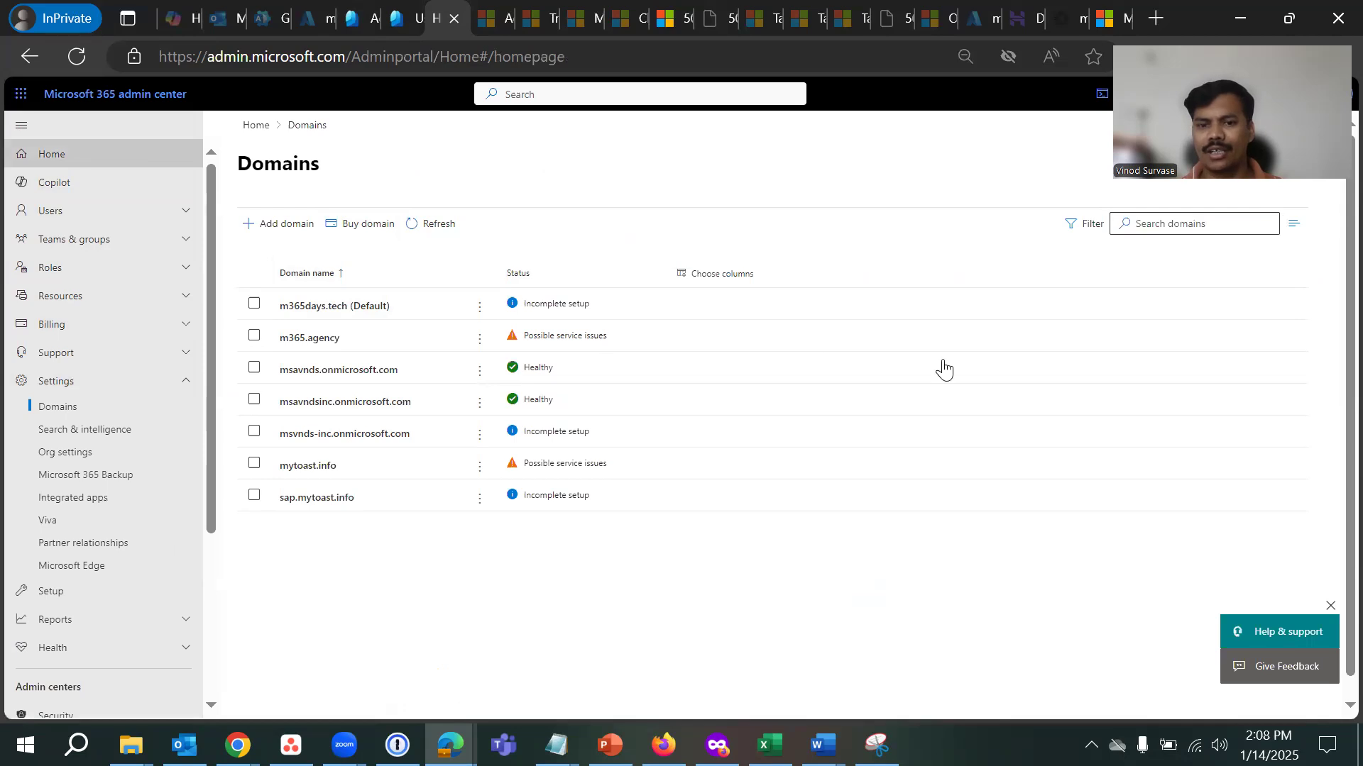